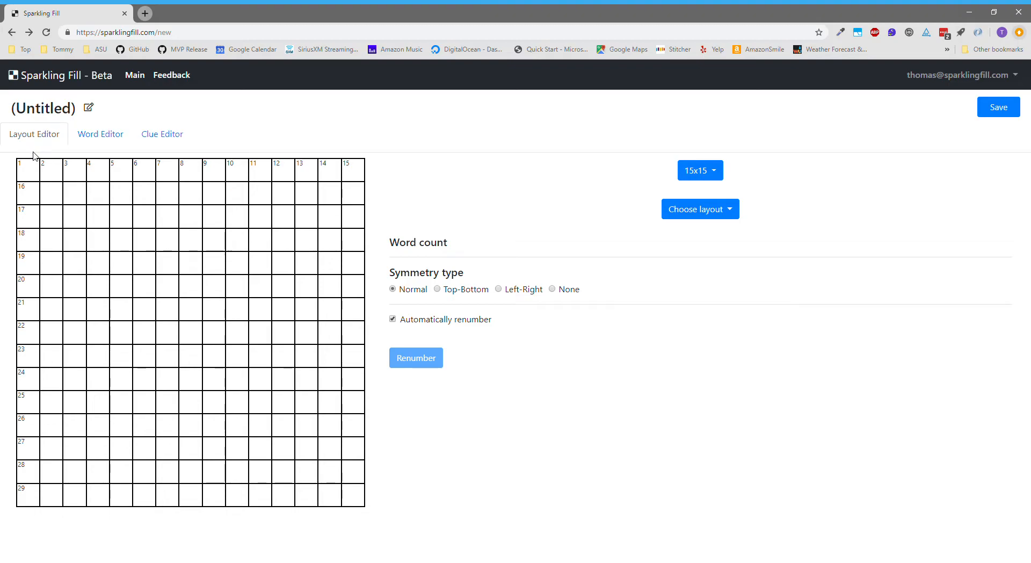
# Set up the new crossword as a 15x15 grid using the preset layout "Words: 78; Sizes: 11x2 10x2 8x4 7x4 6x14;".
pyautogui.click(715, 177)
pyautogui.click(803, 205)
pyautogui.click(735, 212)
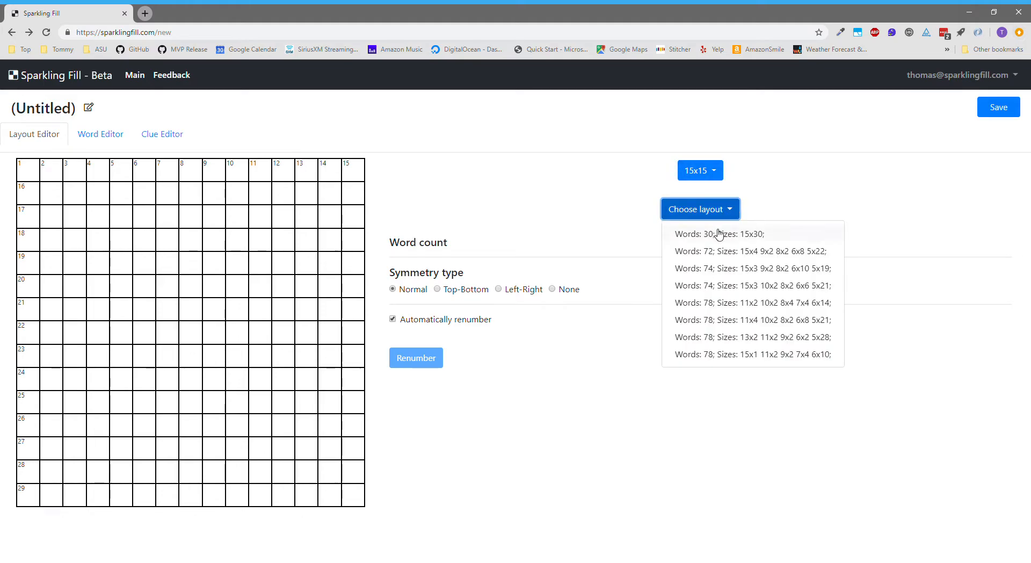
pyautogui.click(739, 303)
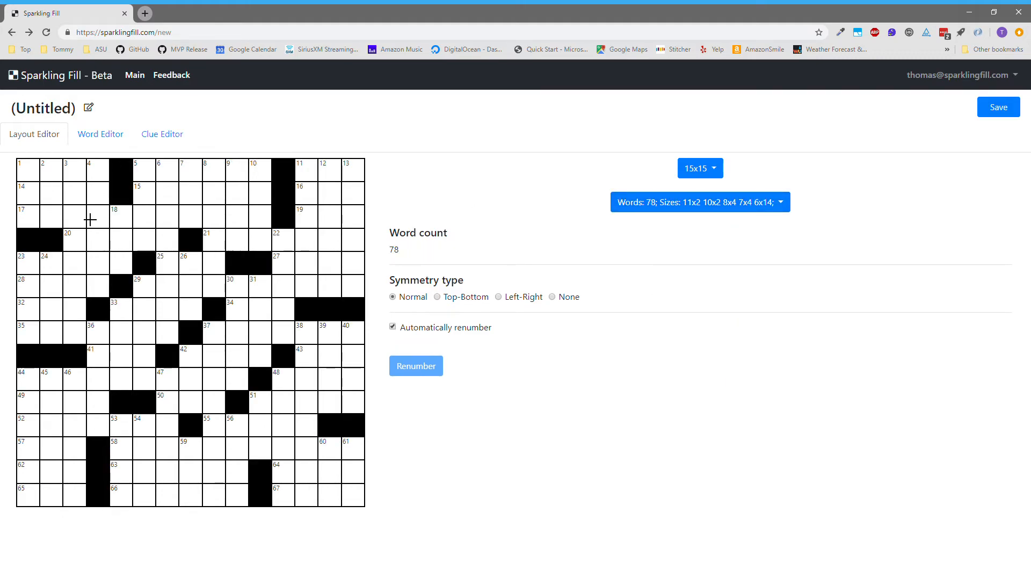
# Try a black square at row 3, column 5 with its symmetric counterpart, and restore both to white.
pyautogui.click(128, 227)
pyautogui.click(129, 227)
pyautogui.click(129, 224)
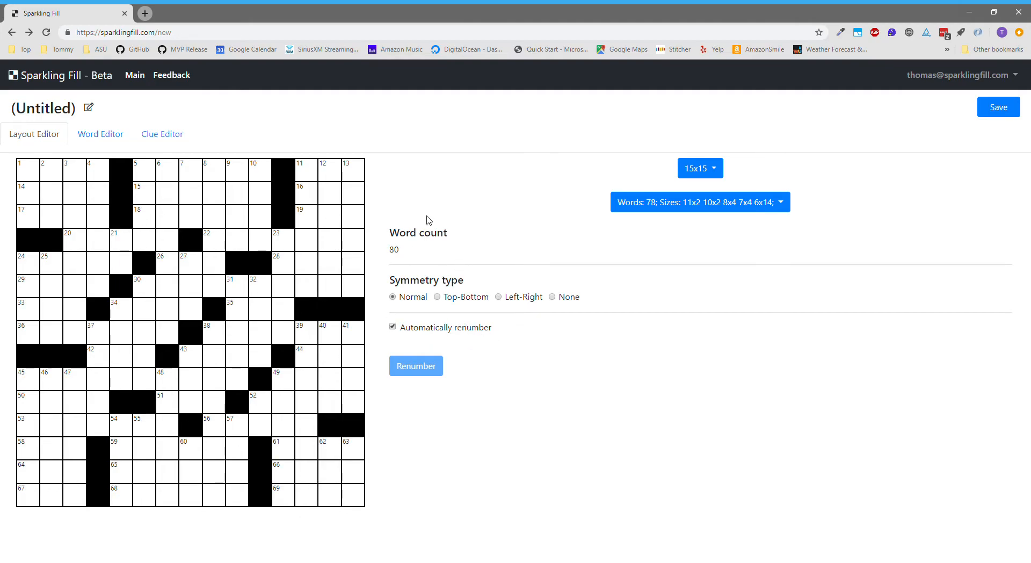
pyautogui.click(130, 224)
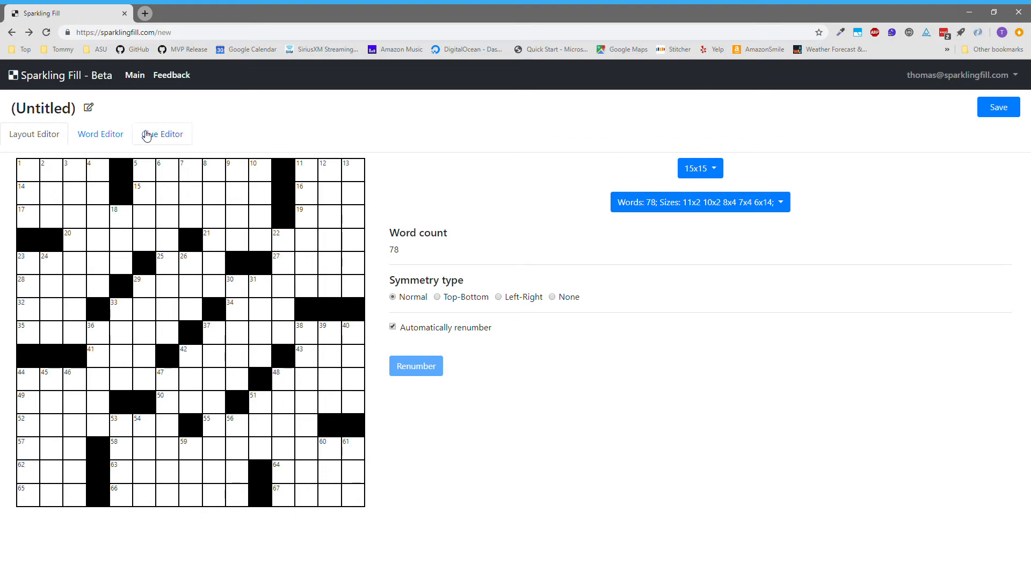
# Open the saved crossword Demo Video and switch it to word editing.
pyautogui.click(968, 80)
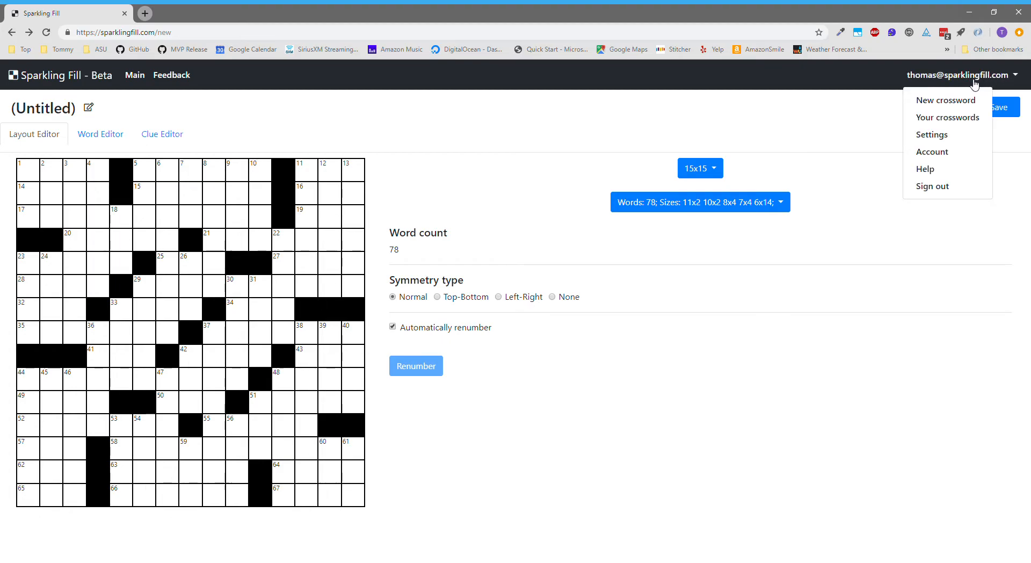
pyautogui.click(953, 123)
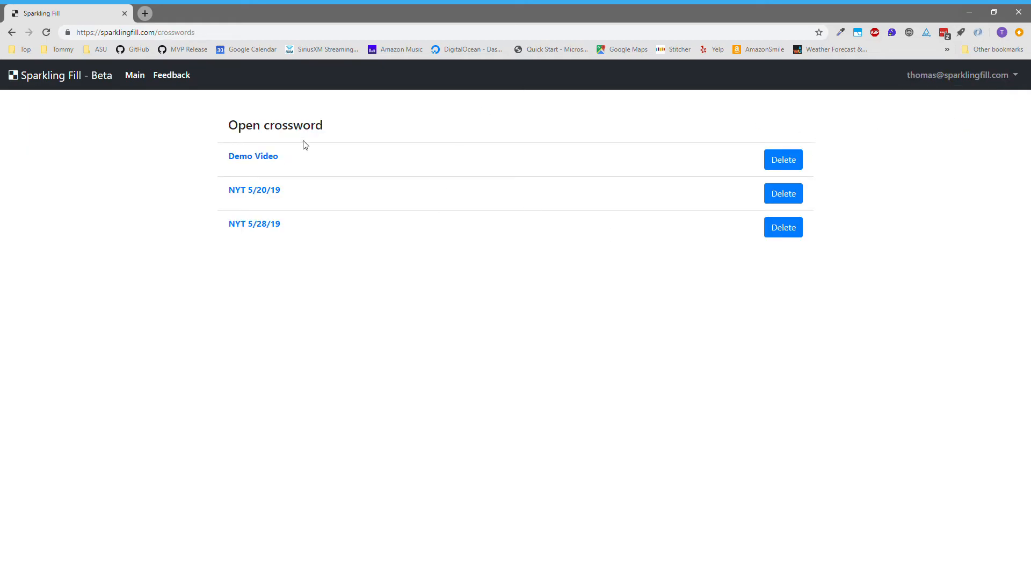
pyautogui.click(272, 162)
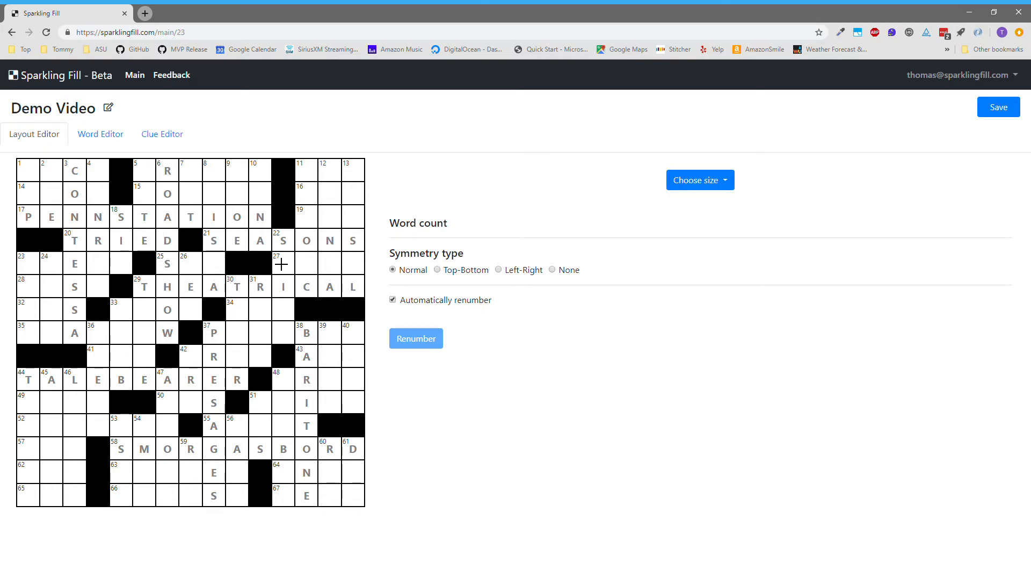
pyautogui.click(114, 139)
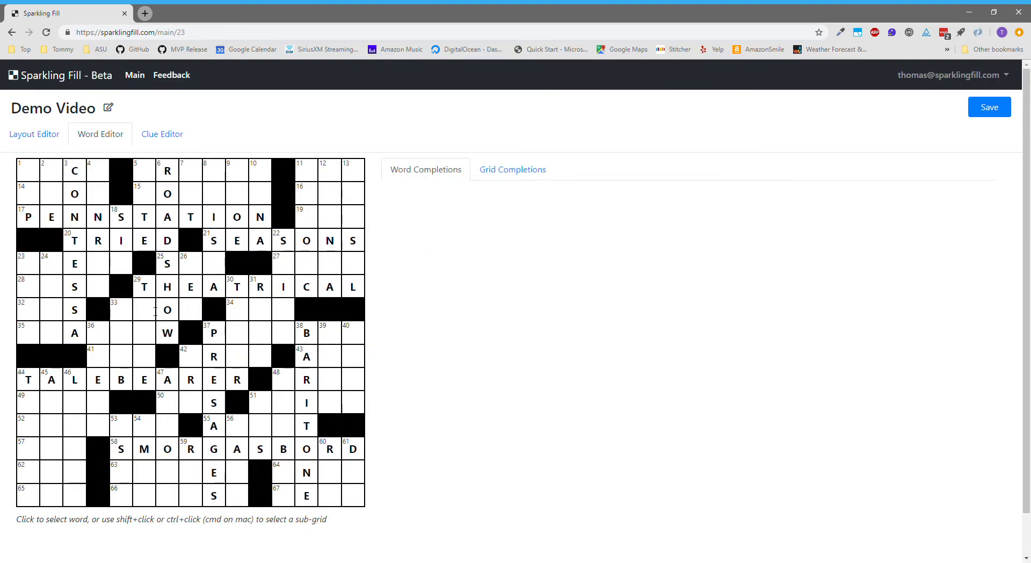
# Fill in 35-Across with SPARROW.
pyautogui.click(35, 338)
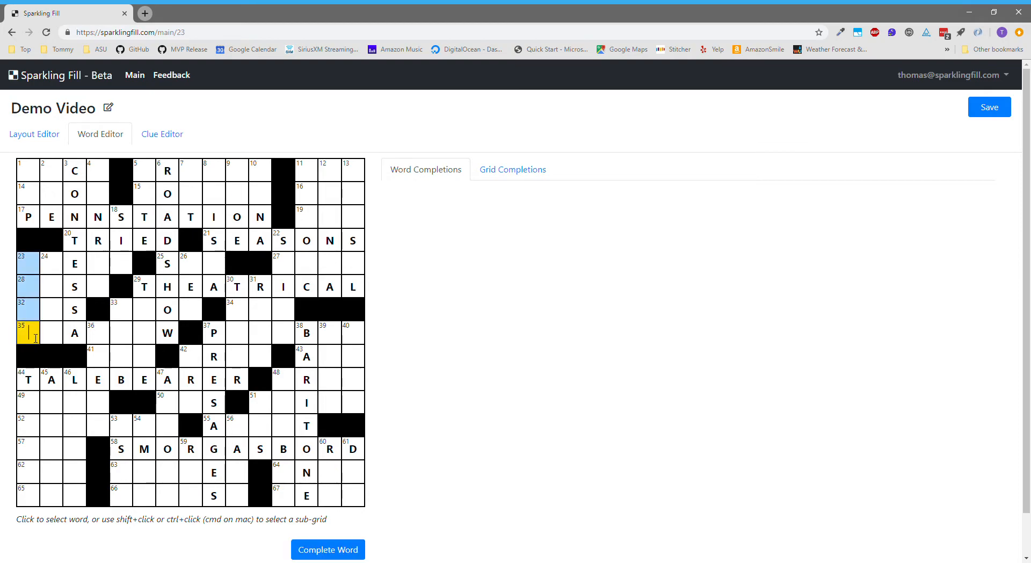
pyautogui.click(36, 337)
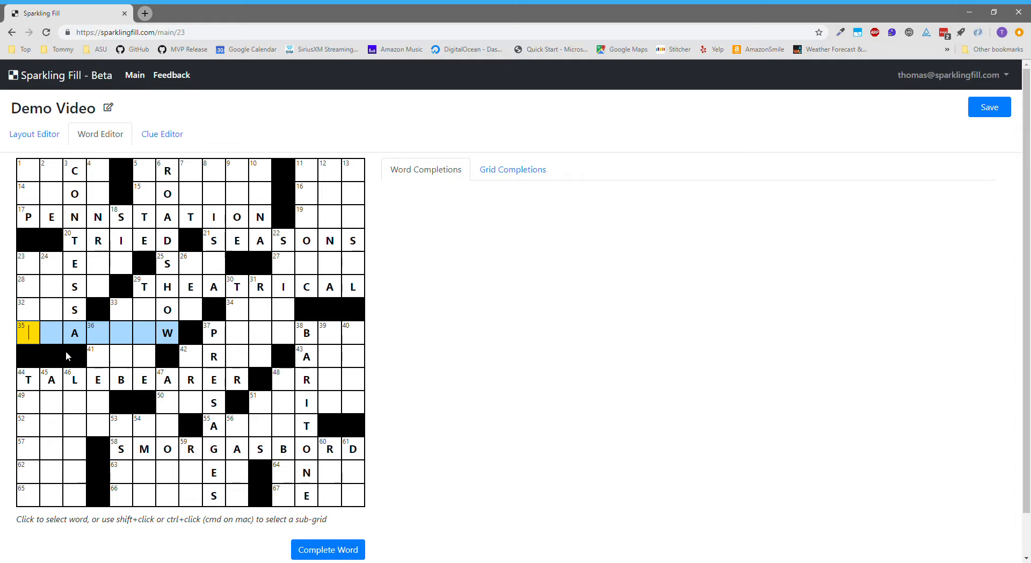
pyautogui.write('sparro')
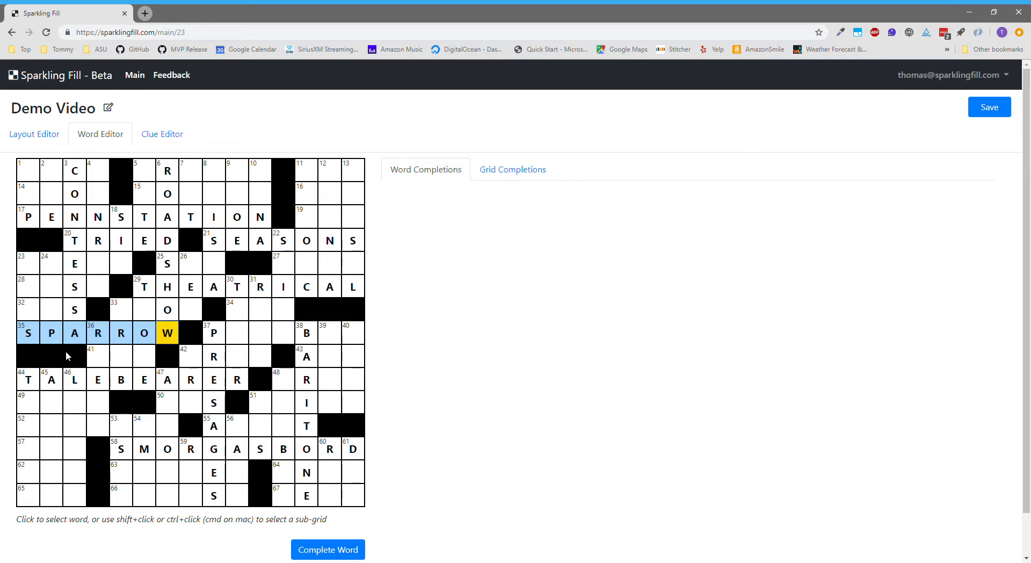
# Generate word completions for 47-Down, page through the suggestions and fill the entry with ACROSS.
pyautogui.click(174, 407)
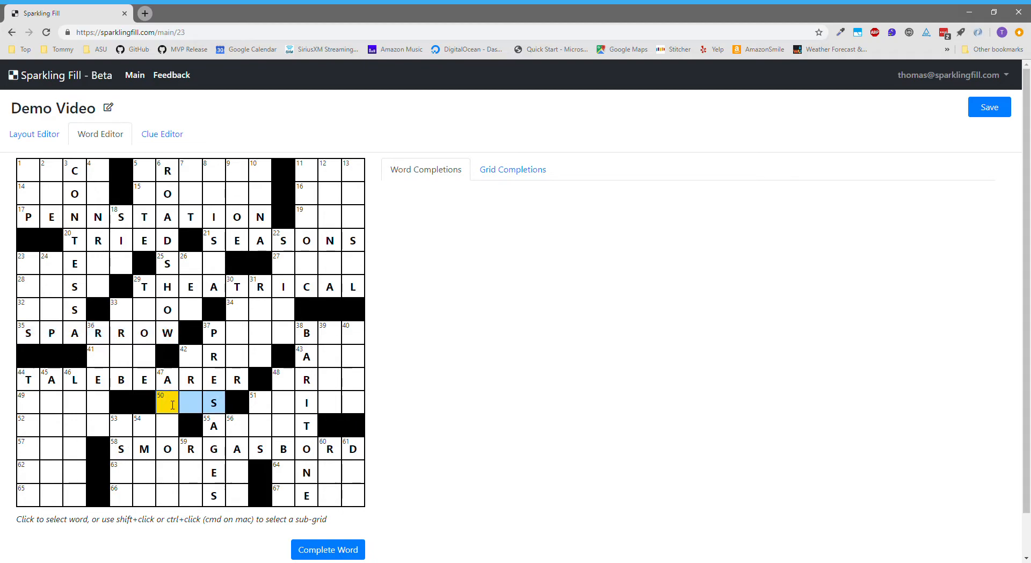
pyautogui.click(173, 404)
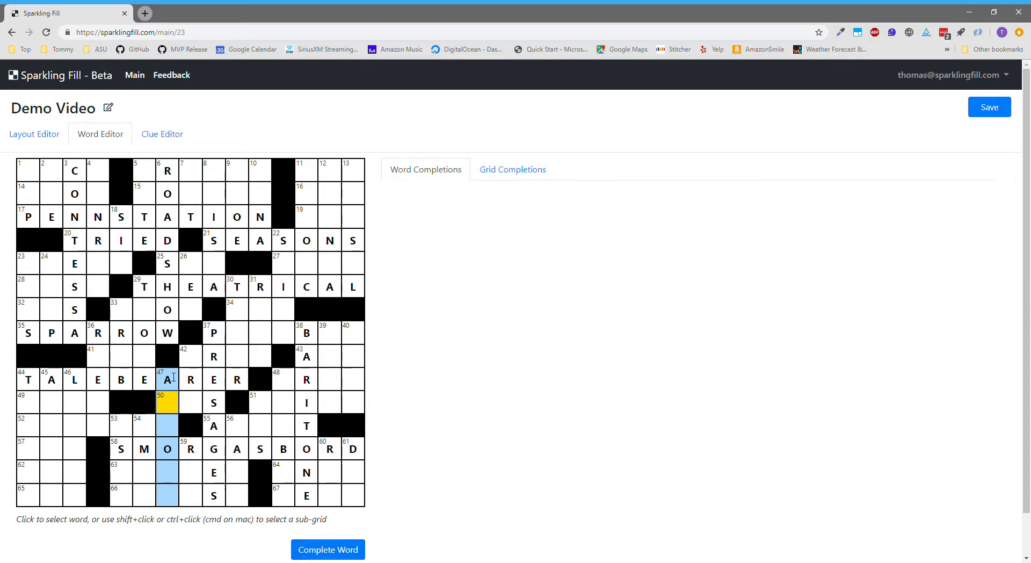
pyautogui.click(345, 552)
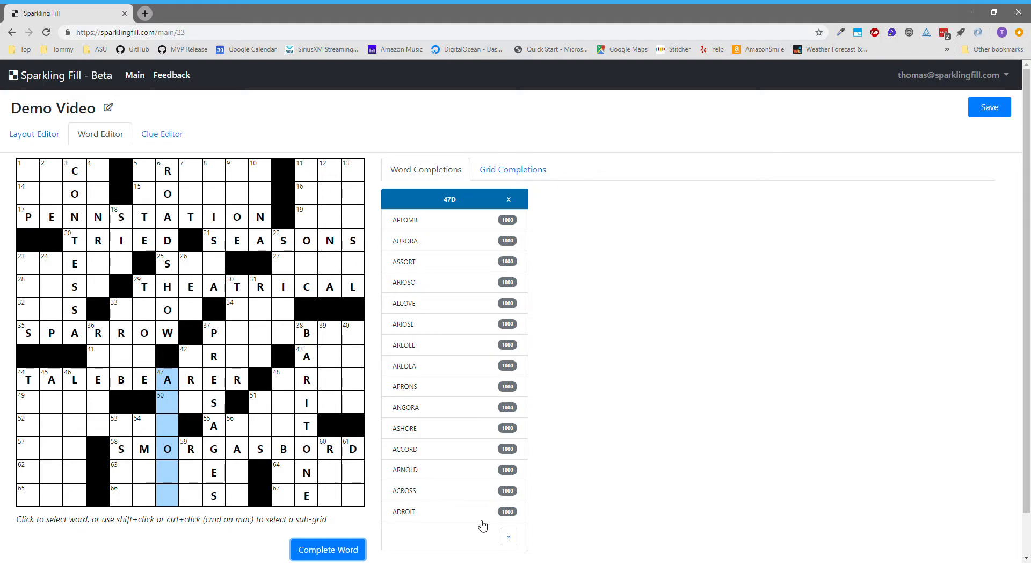
pyautogui.click(509, 537)
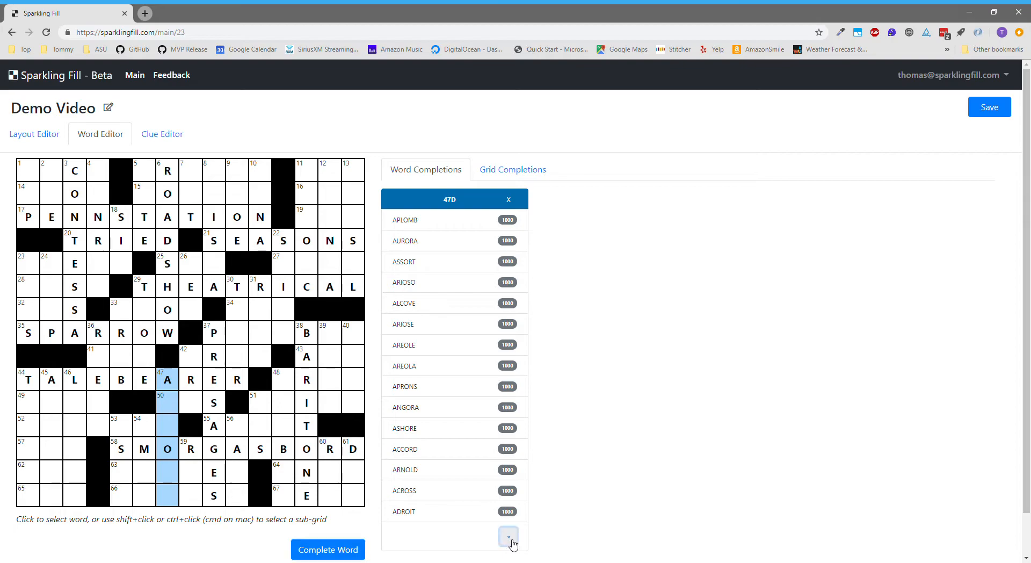
pyautogui.click(509, 537)
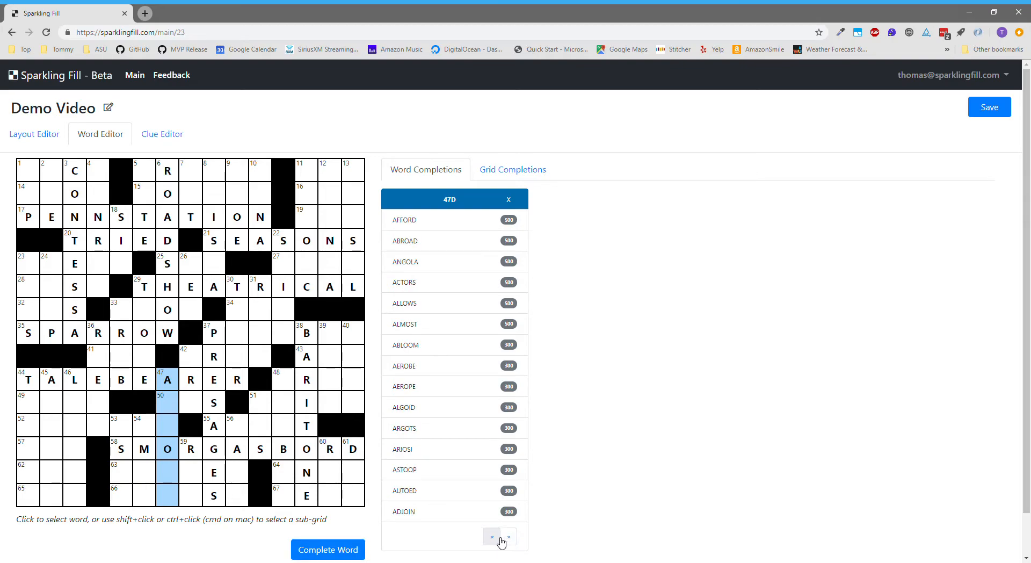
pyautogui.click(499, 538)
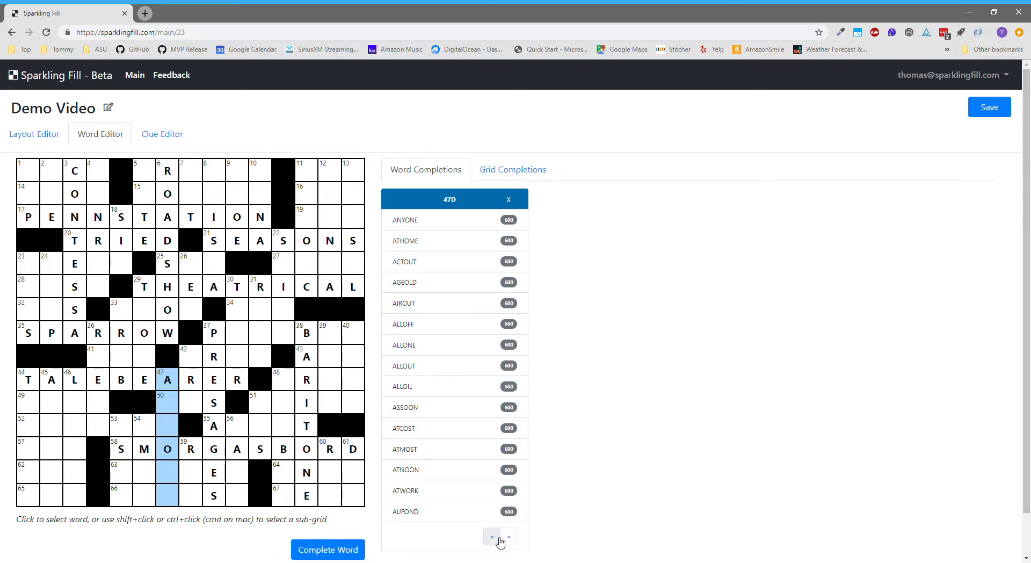
pyautogui.click(498, 539)
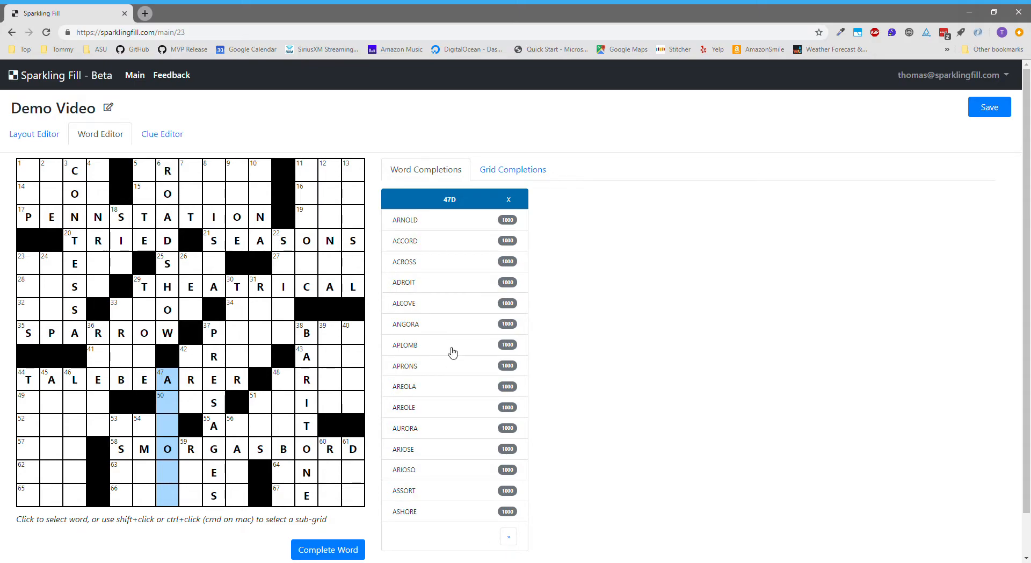
pyautogui.click(446, 262)
# Generate word completions for 63-Across and fill the entry with TESTED.
pyautogui.click(122, 475)
pyautogui.click(123, 475)
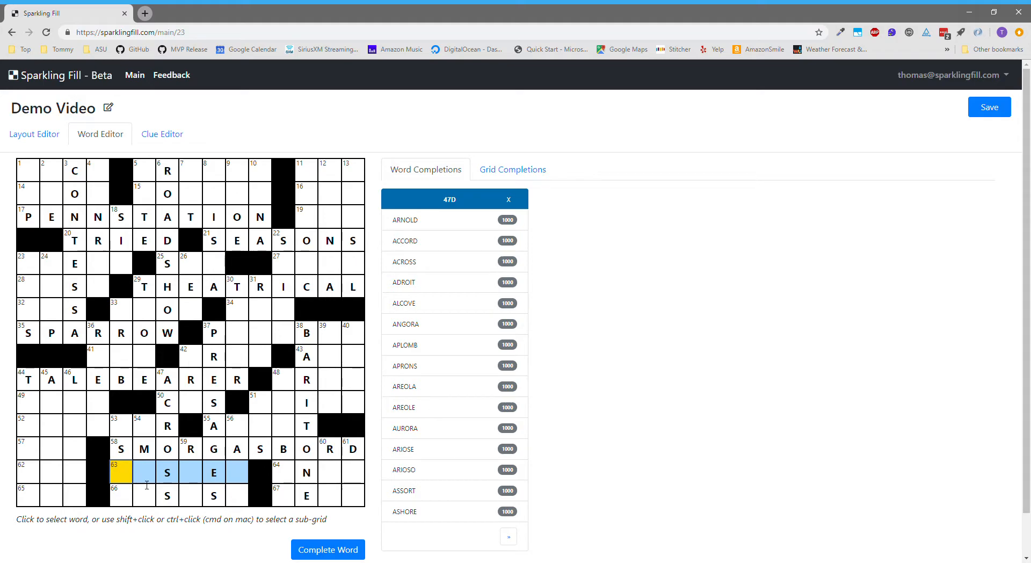
pyautogui.click(313, 550)
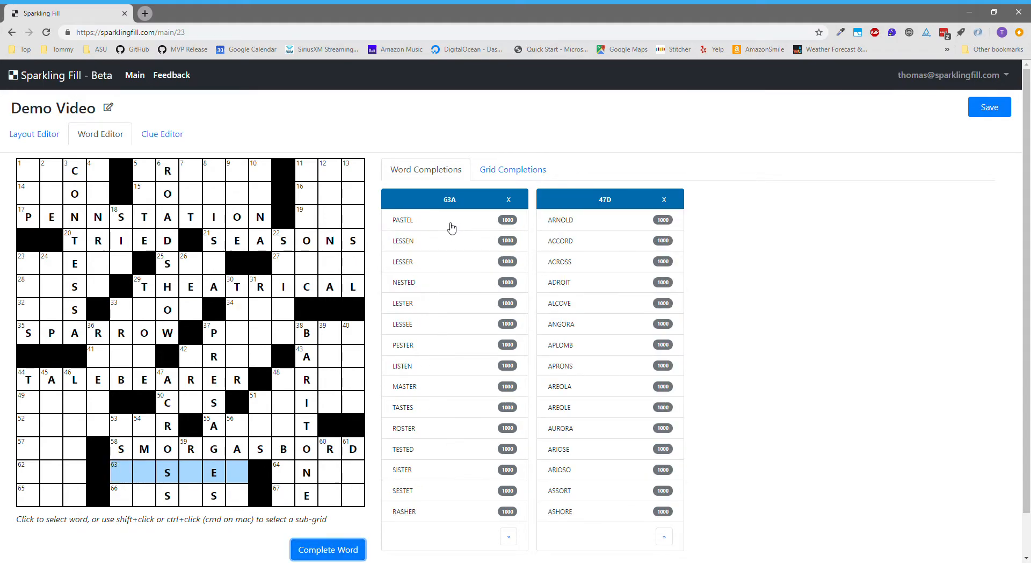
pyautogui.click(429, 456)
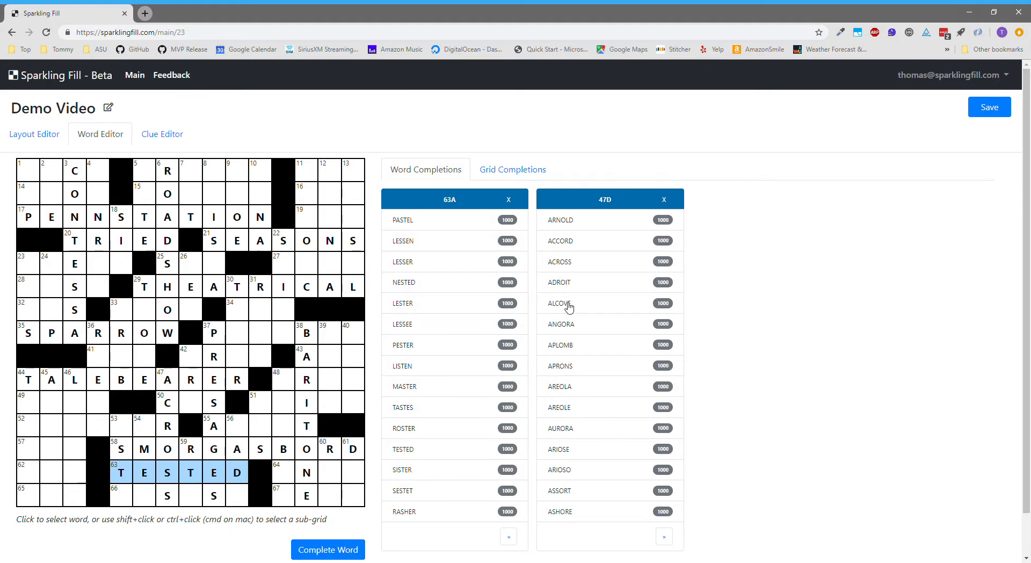
# Try ACCORD and ARNOLD as alternatives for 47-Down, and put ACROSS back.
pyautogui.click(574, 243)
pyautogui.click(574, 224)
pyautogui.click(573, 240)
pyautogui.click(584, 265)
# Generate grid completions for the three-row, four-column block starting at square 1 and apply the ROCK / ALOE / PENN fill.
pyautogui.moveTo(319, 528); pyautogui.dragTo(17, 532)
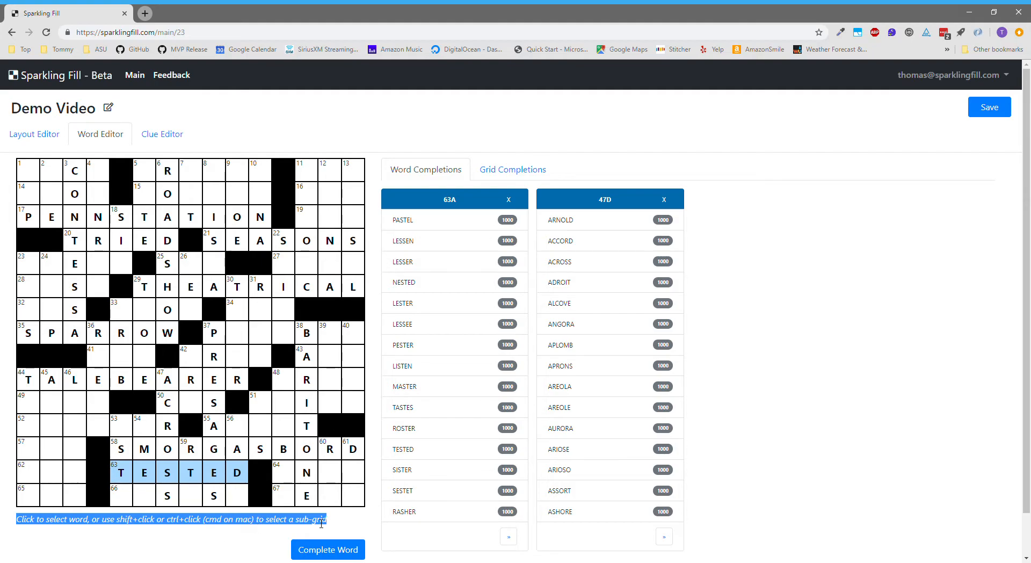
pyautogui.click(38, 176)
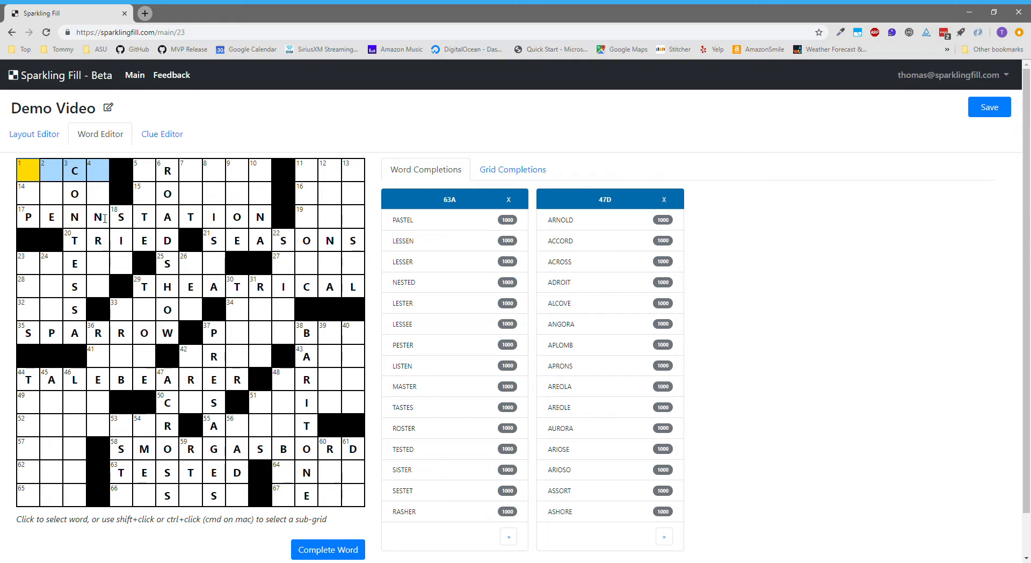
pyautogui.keyDown('shift'); pyautogui.click(105, 218); pyautogui.keyUp('shift')
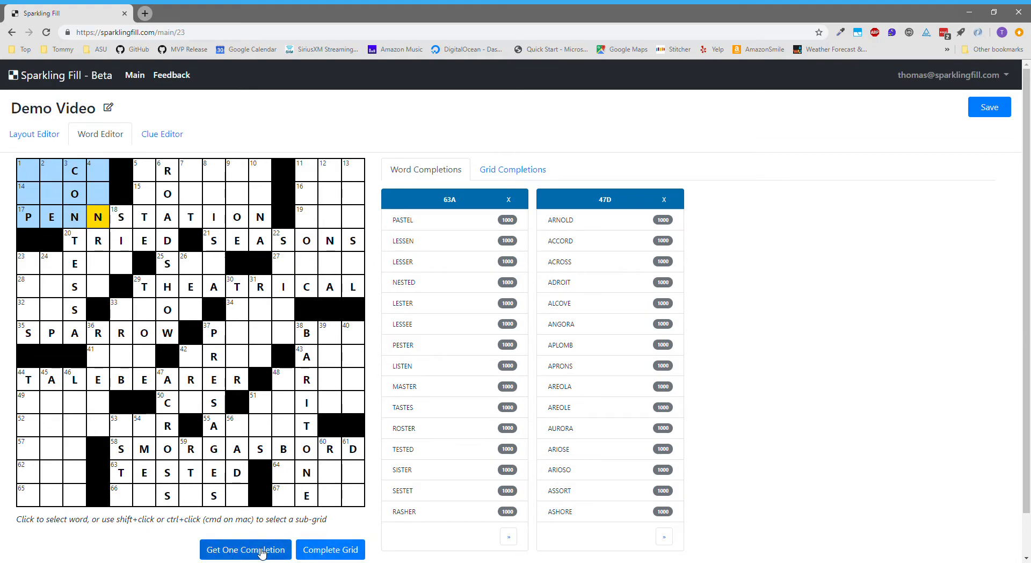
pyautogui.click(344, 551)
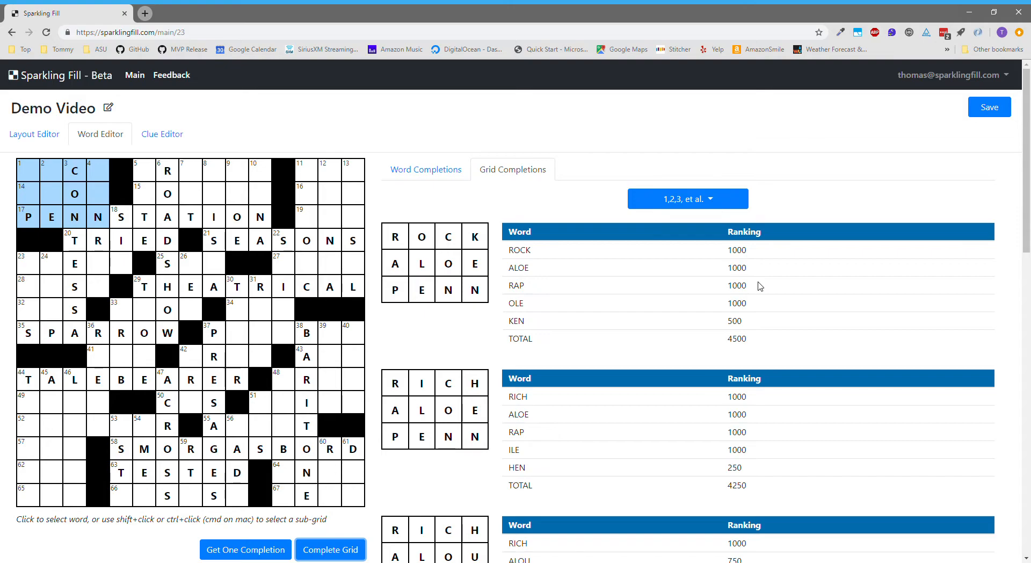
pyautogui.click(444, 267)
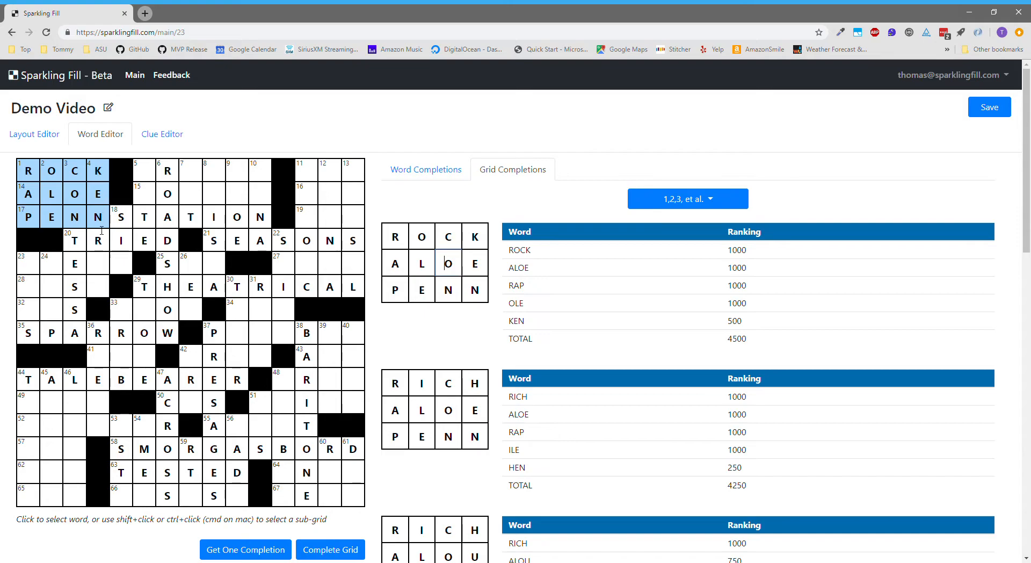
# Clear the letters R, O, K, A, L and E of the ROCK and ALOE fill, keeping the crossing 3-Down letters.
pyautogui.click(106, 198)
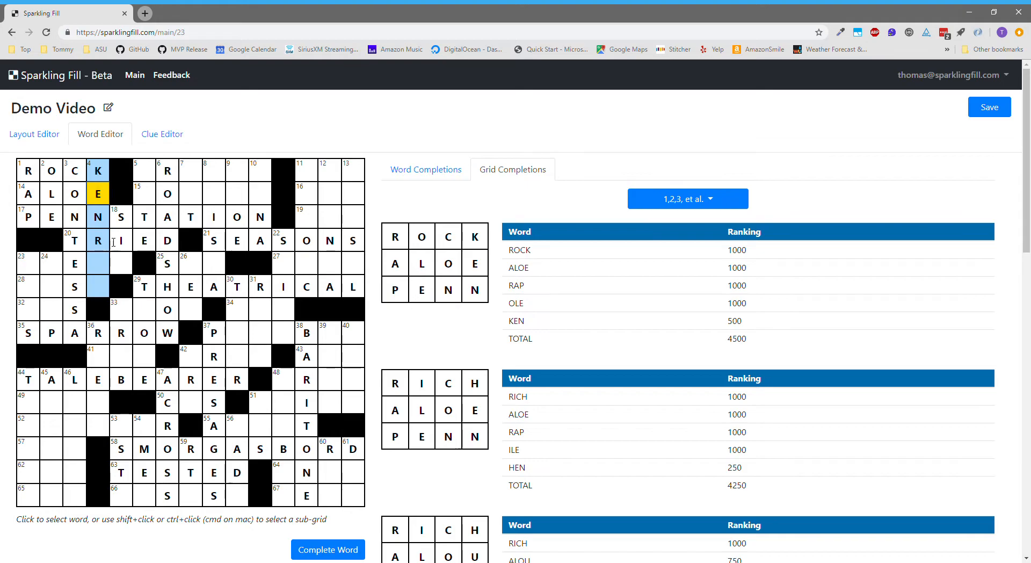
pyautogui.click(105, 198)
pyautogui.press('BackSpace')
pyautogui.click(102, 174)
pyautogui.press('BackSpace')
pyautogui.click(63, 178)
pyautogui.press('BackSpace')
pyautogui.click(60, 196)
pyautogui.press('BackSpace')
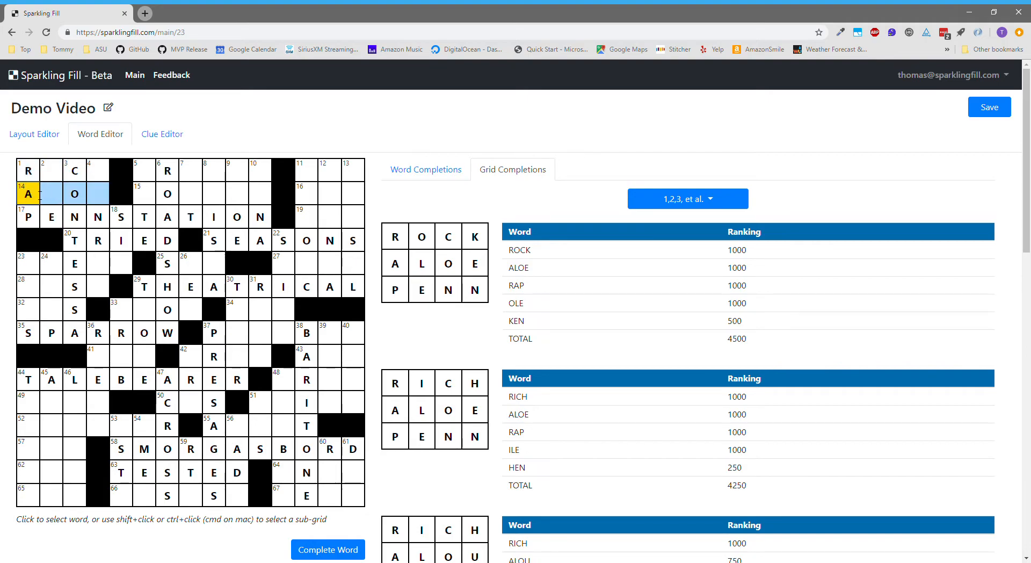
pyautogui.click(38, 195)
pyautogui.press('BackSpace')
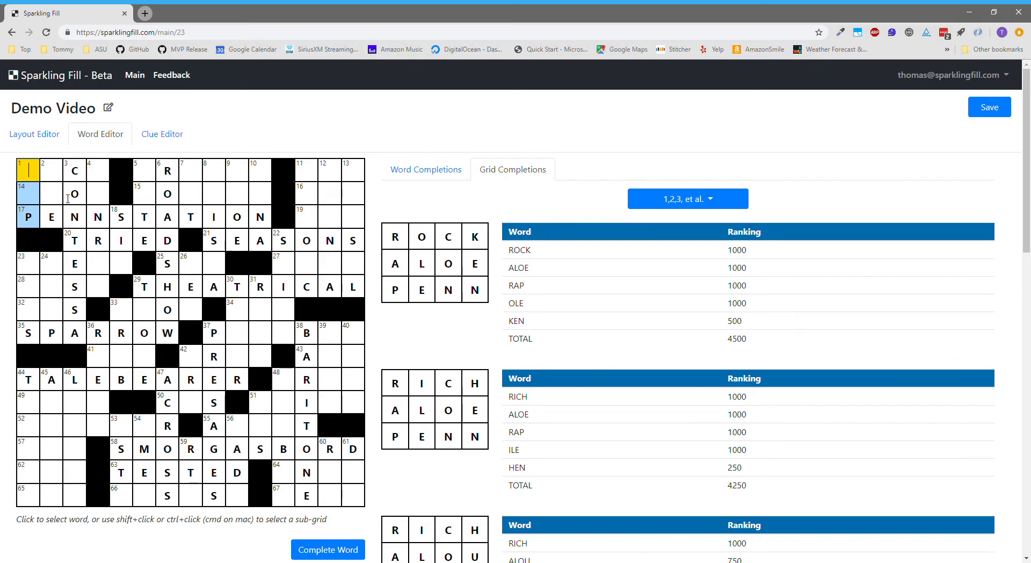
# Generate grid completions for the three-row, four-column block starting at square 1 and apply the ZACH / ALOE / PENN fill with HENRUN down.
pyautogui.keyDown('shift'); pyautogui.click(101, 222); pyautogui.keyUp('shift')
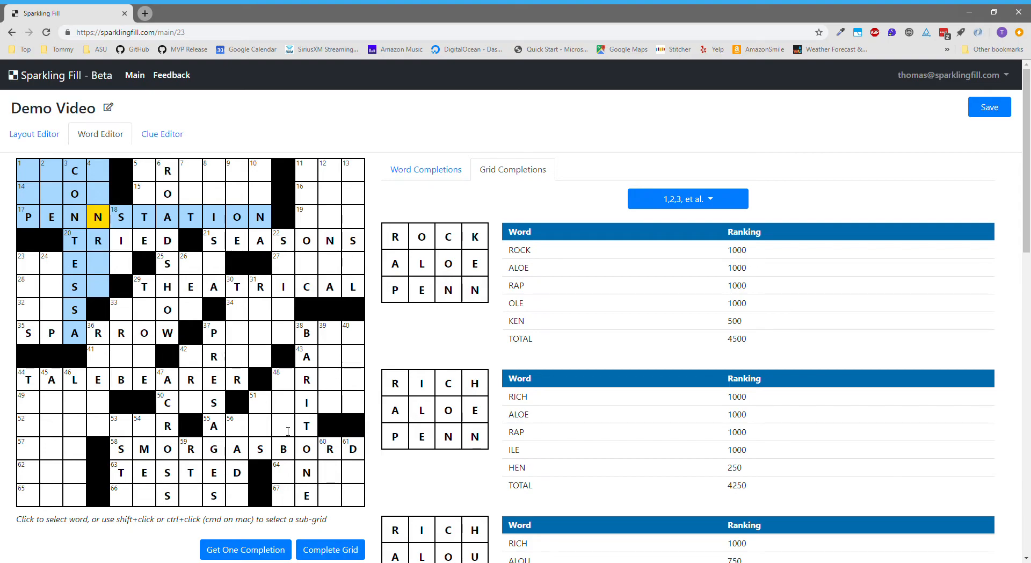
pyautogui.click(351, 554)
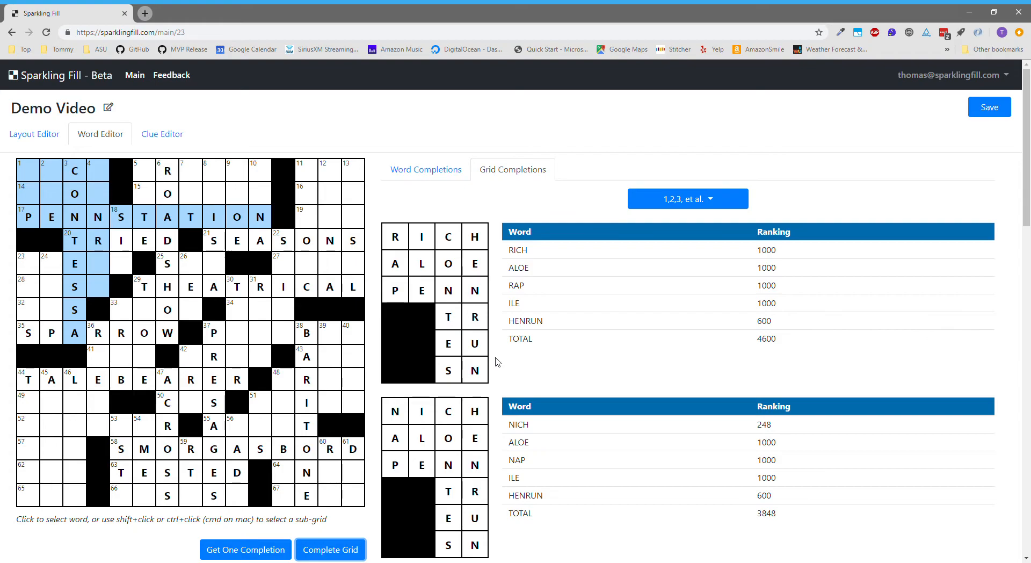
pyautogui.scroll(-4, 498, 362)
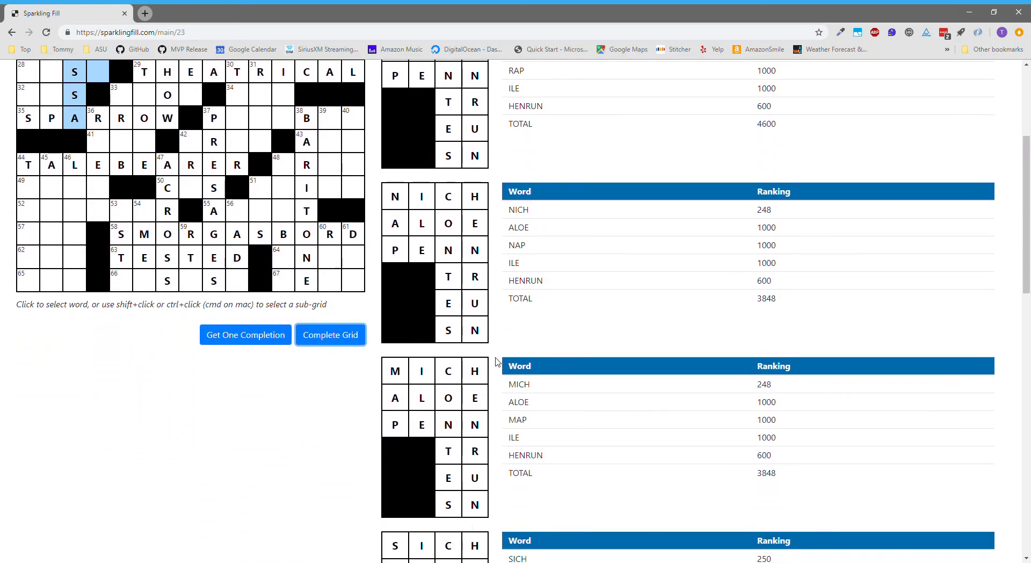
pyautogui.scroll(-4, 498, 361)
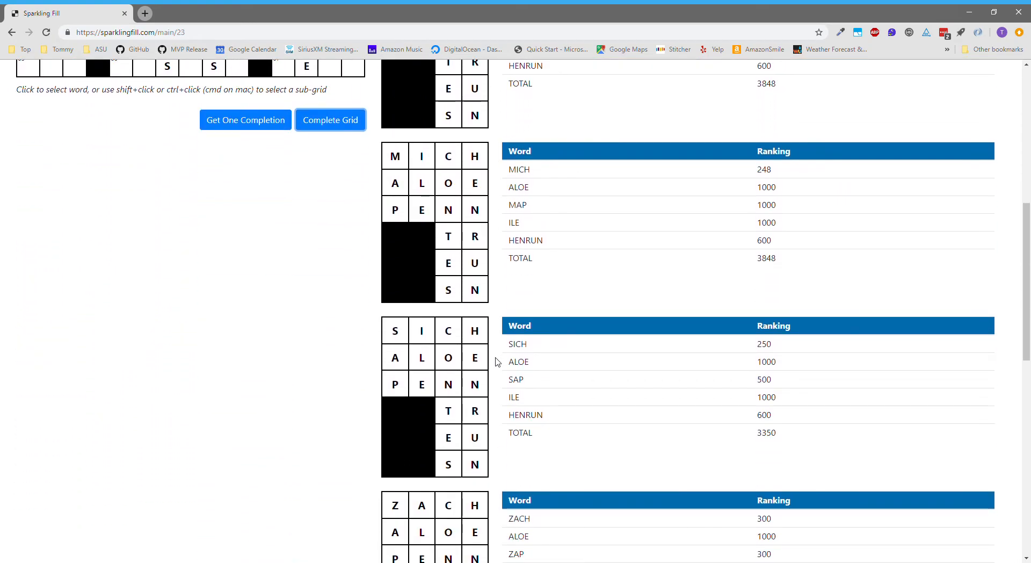
pyautogui.scroll(2, 498, 362)
pyautogui.scroll(3, 498, 362)
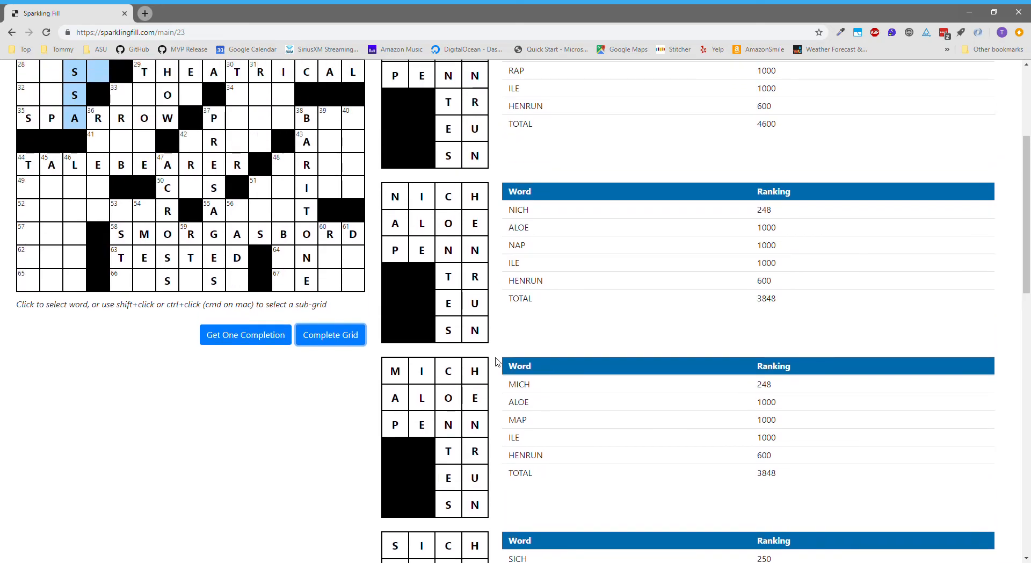
pyautogui.scroll(-8, 498, 361)
pyautogui.scroll(-2, 498, 361)
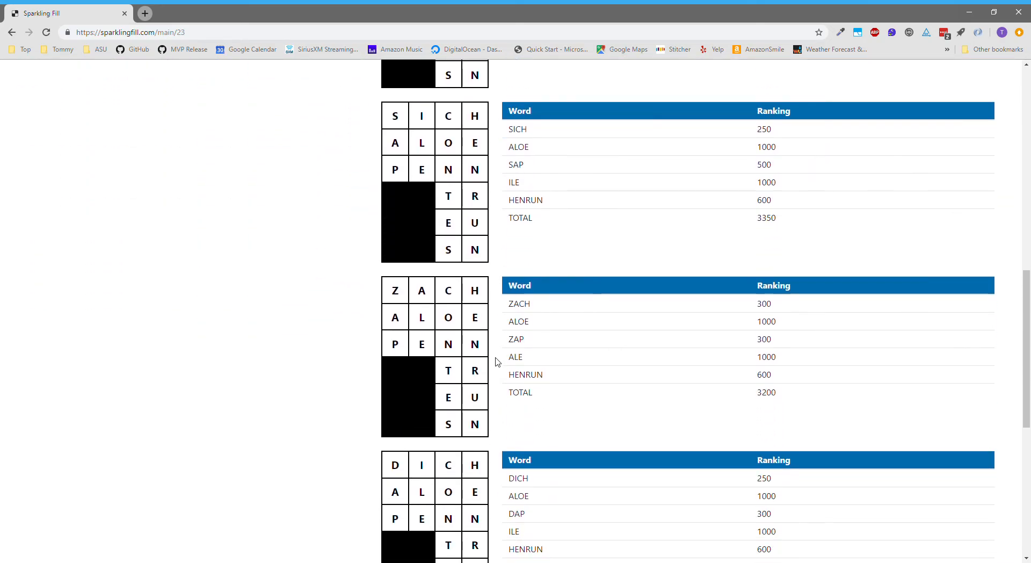
pyautogui.middleClick(464, 328)
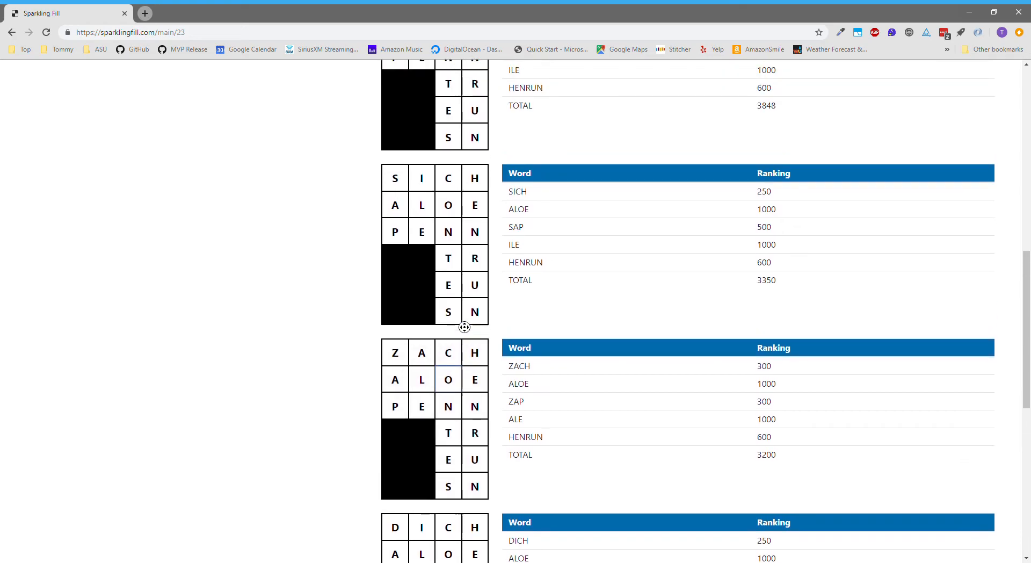
pyautogui.scroll(10, 464, 327)
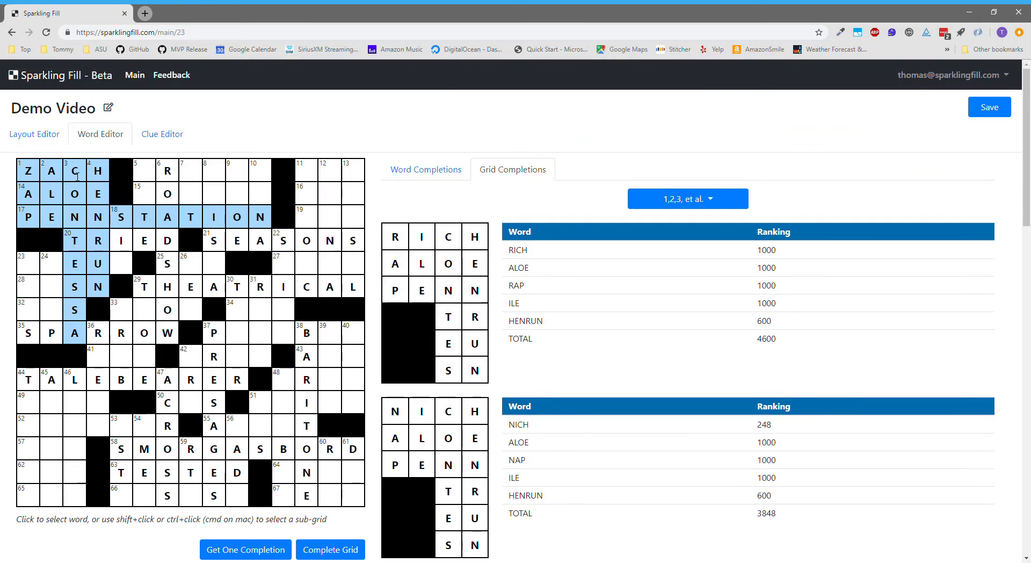
# Generate grid completions for the three-row, six-column block starting at square 5 and apply the ORELSE / RONALD fill.
pyautogui.click(150, 175)
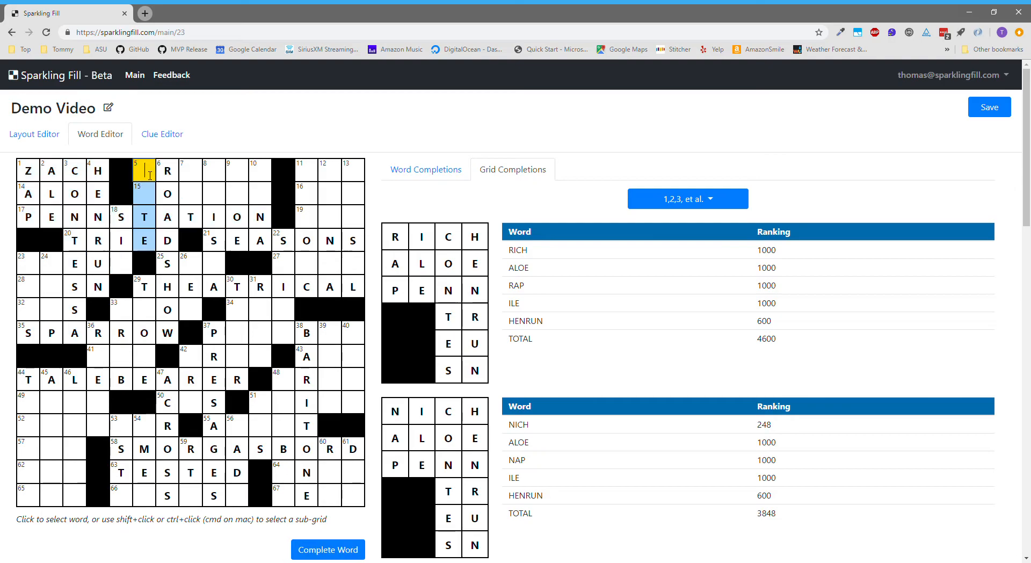
pyautogui.keyDown('shift'); pyautogui.click(268, 216); pyautogui.keyUp('shift')
pyautogui.click(329, 549)
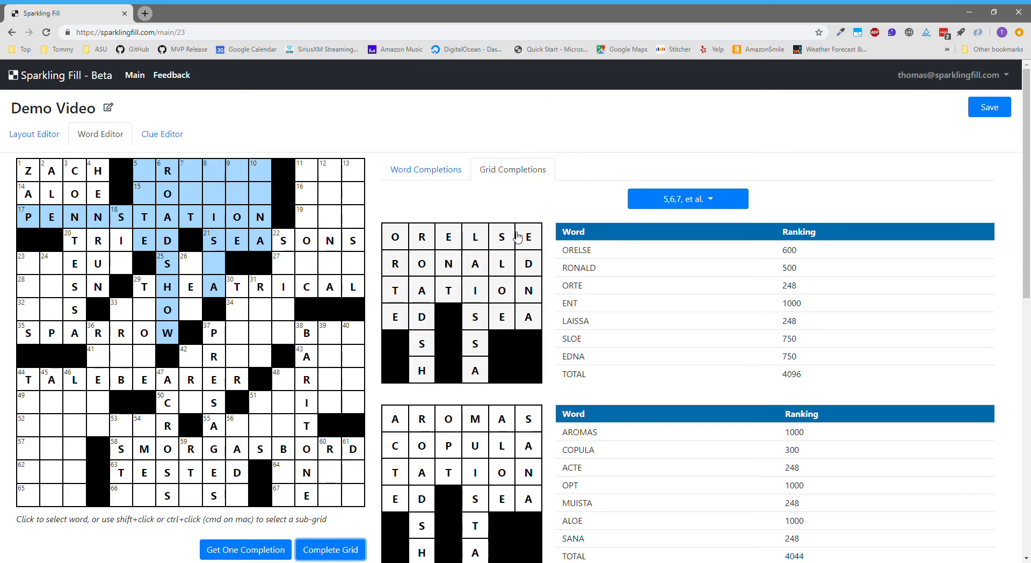
pyautogui.scroll(-3, 702, 299)
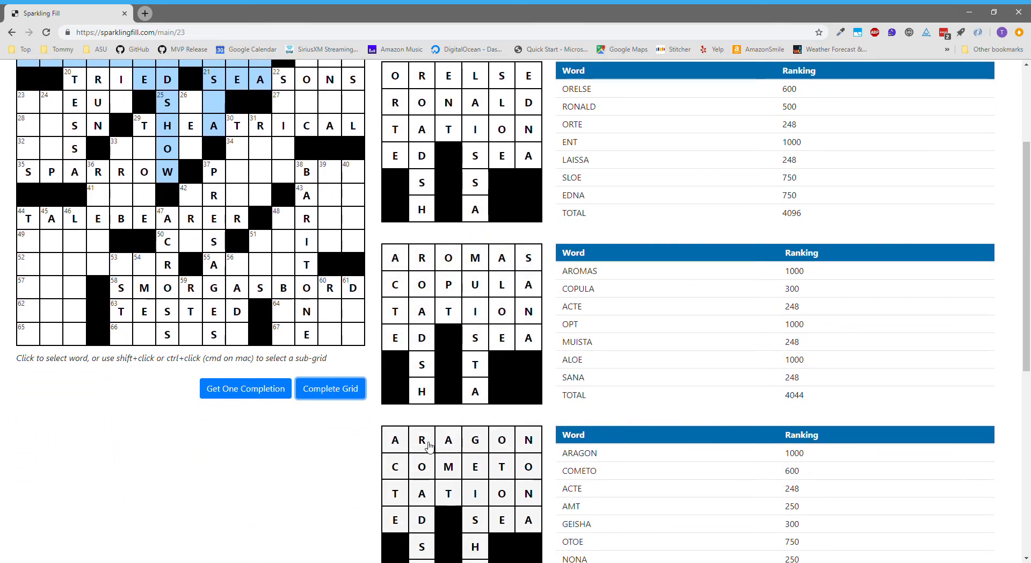
pyautogui.scroll(3, 744, 402)
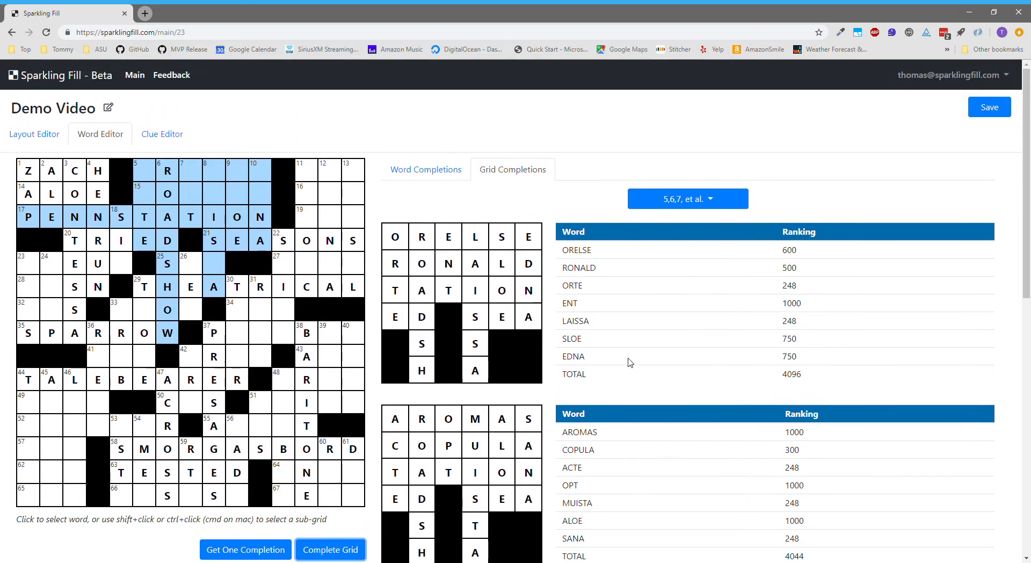
pyautogui.click(488, 267)
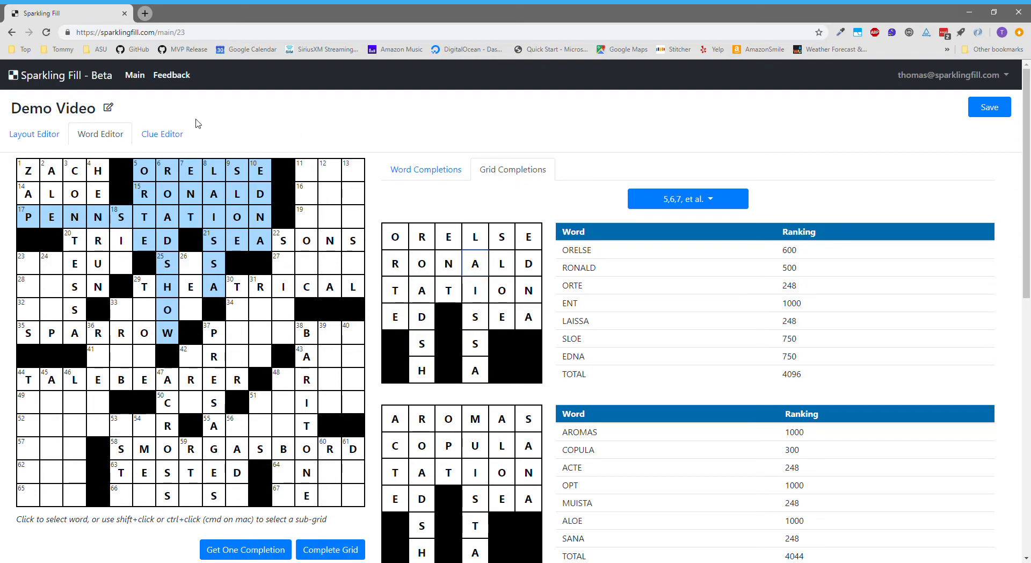
# In the Clue Editor, give 47-Down (ACROSS) the clue "Not down" and check it in the Down list.
pyautogui.click(165, 138)
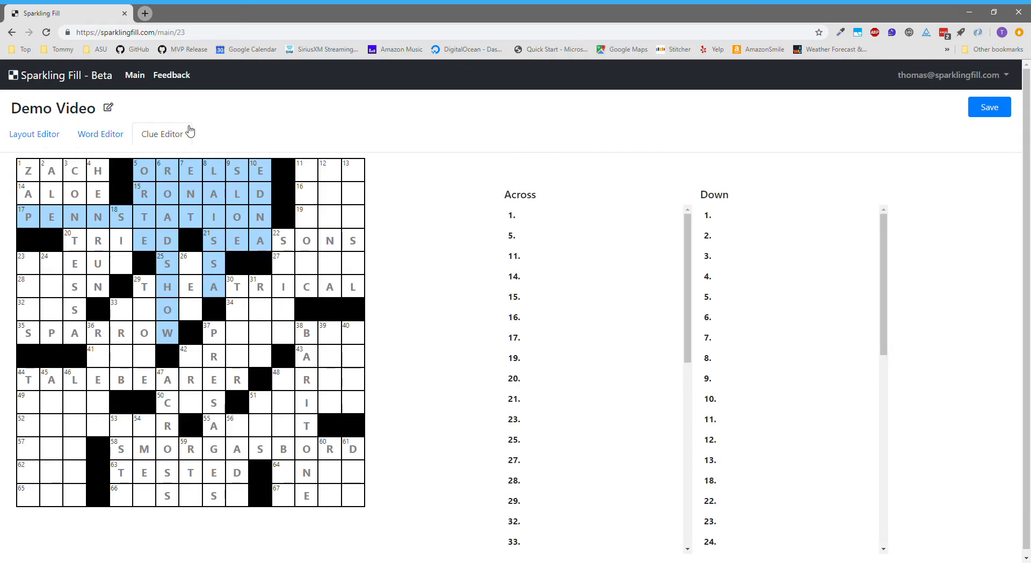
pyautogui.click(177, 389)
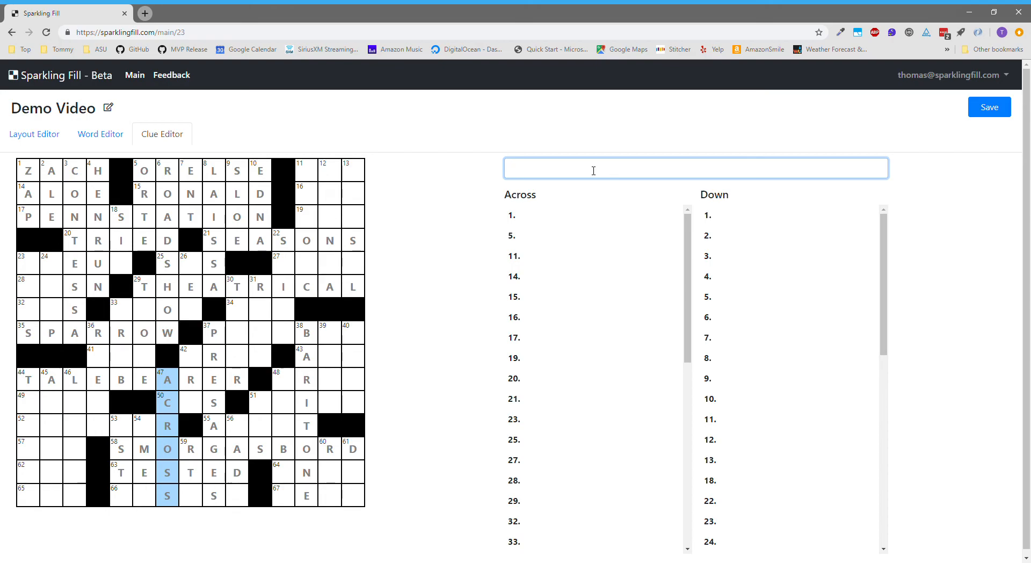
pyautogui.write('dow')
pyautogui.click(771, 291)
pyautogui.scroll(-1, 770, 292)
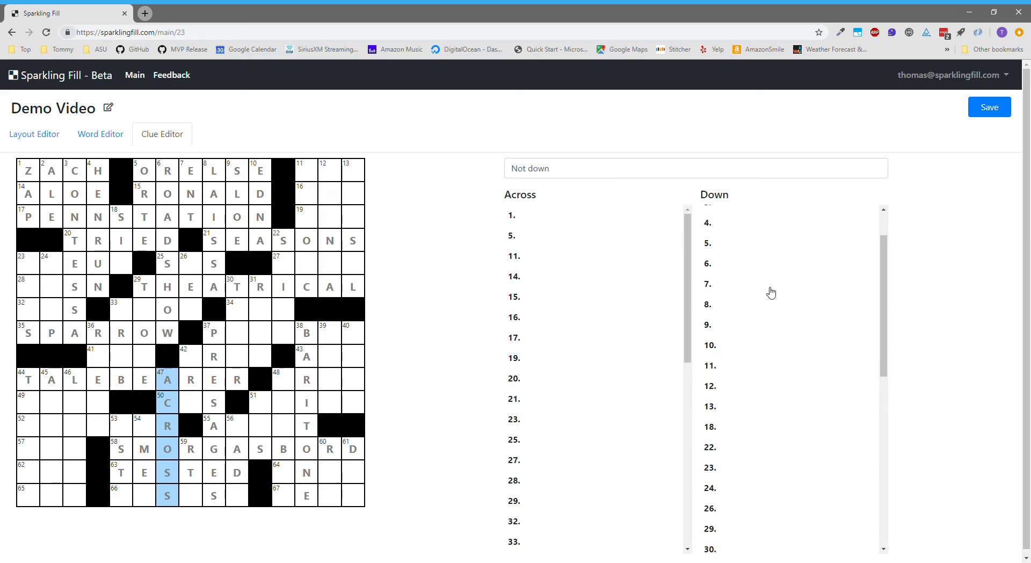
pyautogui.scroll(-8, 771, 292)
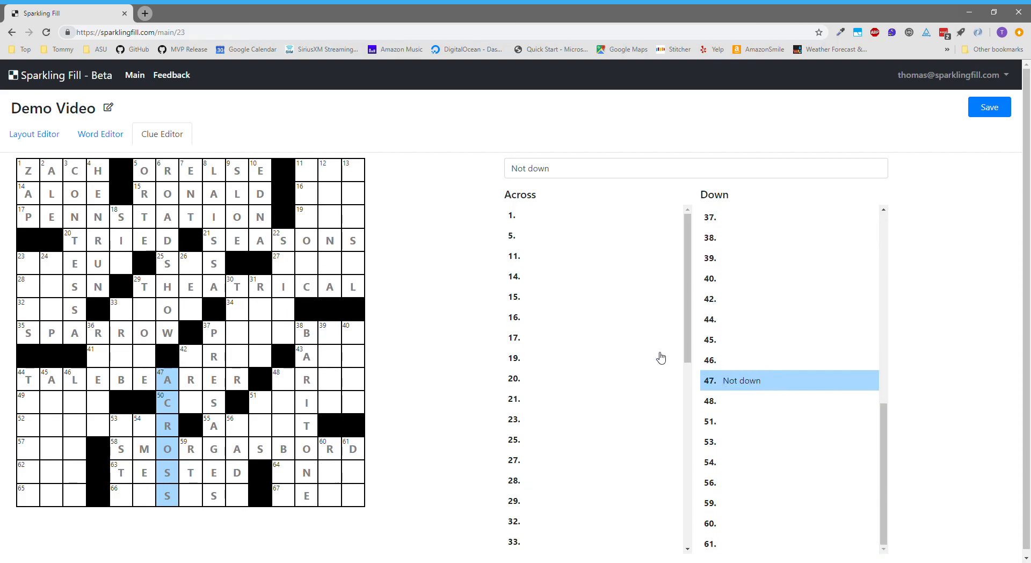
# Give 20-Across (TRIED) the clue "Made an effort".
pyautogui.click(78, 242)
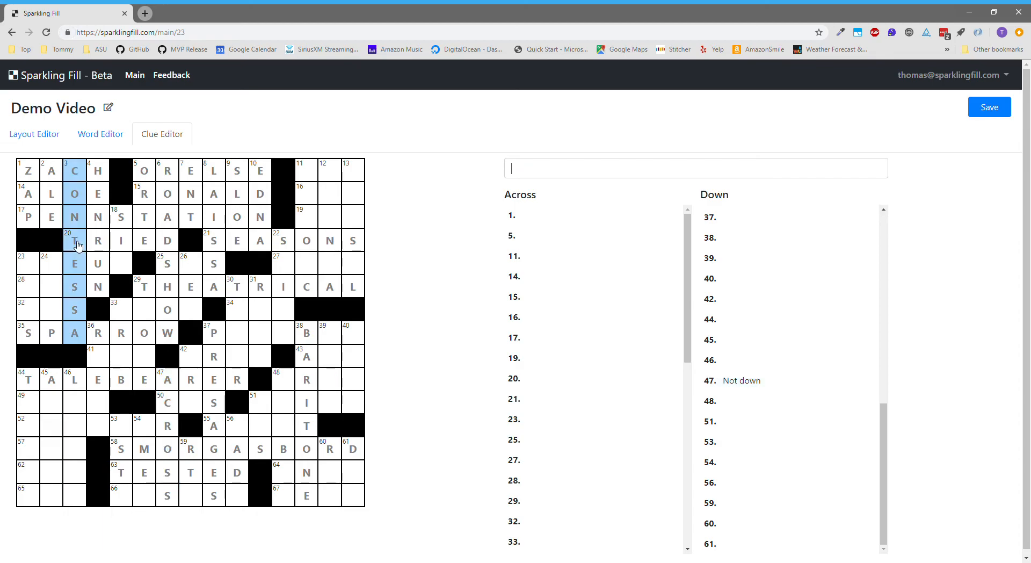
pyautogui.click(78, 242)
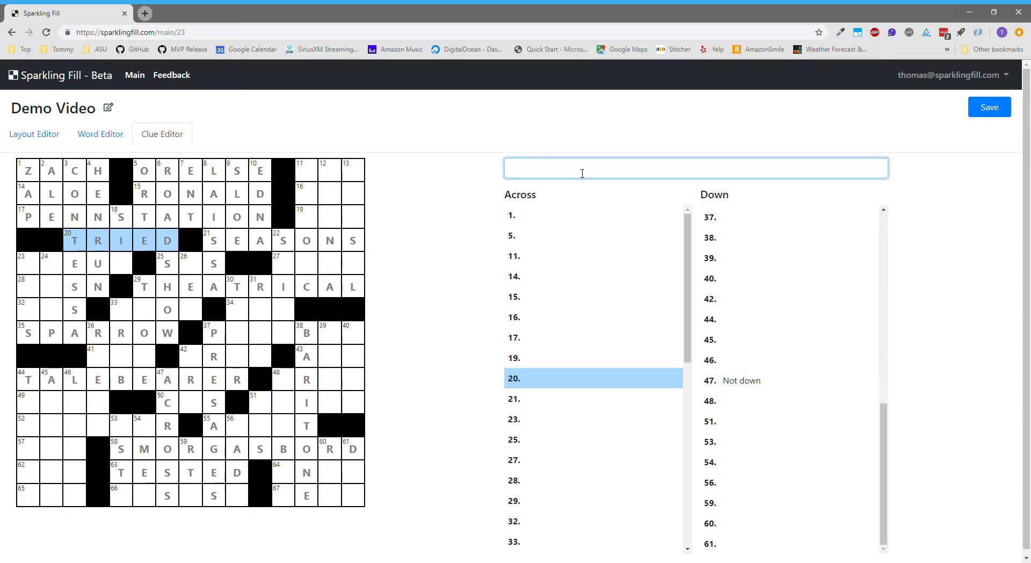
pyautogui.write('Made an effort')
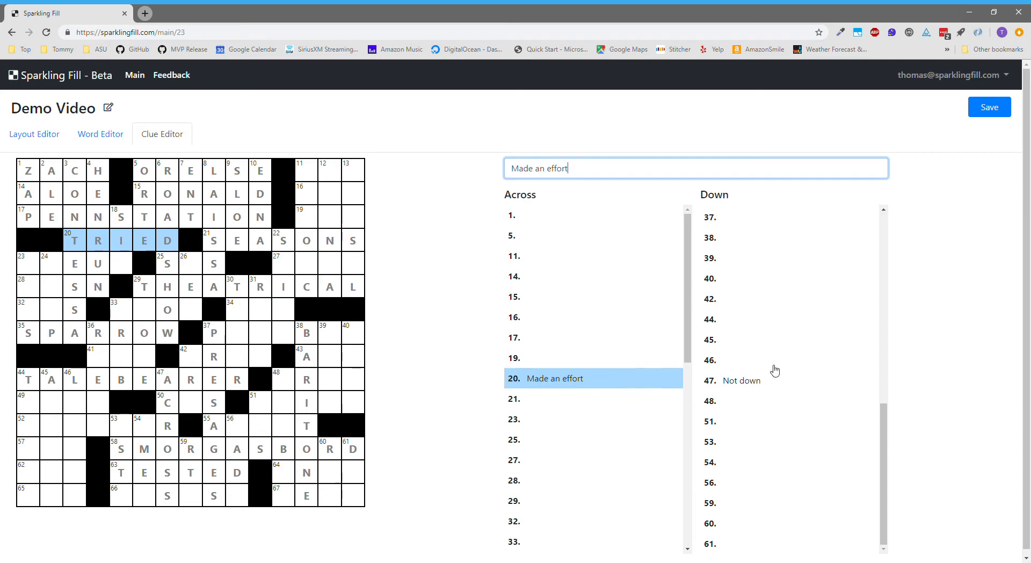
pyautogui.scroll(10, 838, 407)
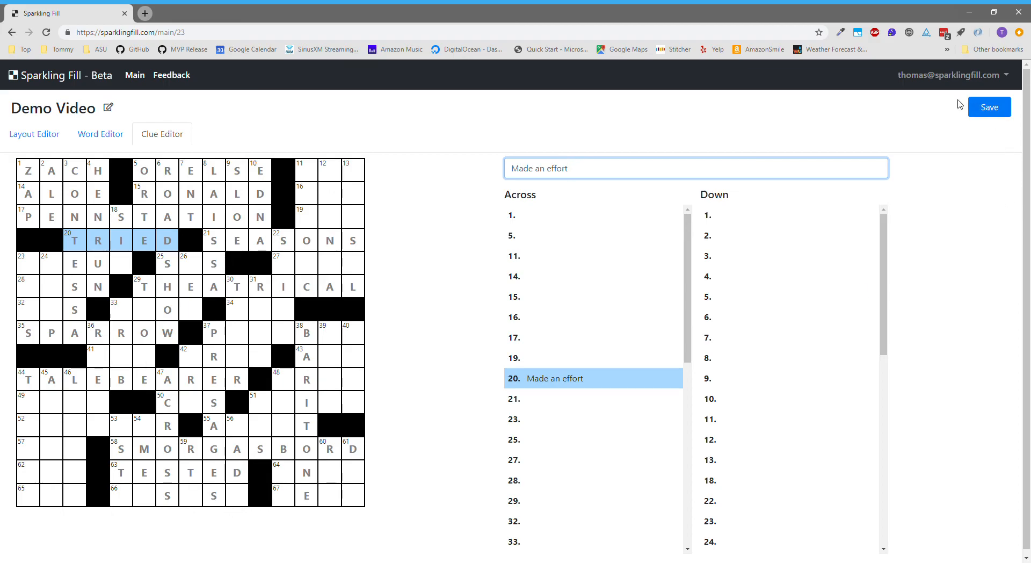
# Save the Demo Video crossword and start a new crossword.
pyautogui.click(1001, 110)
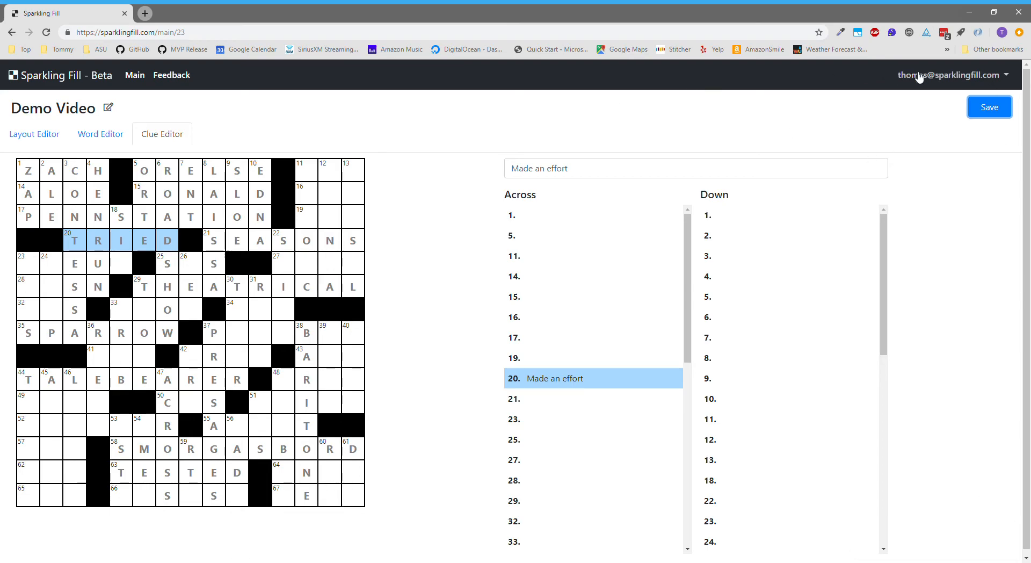
pyautogui.click(969, 76)
pyautogui.click(951, 106)
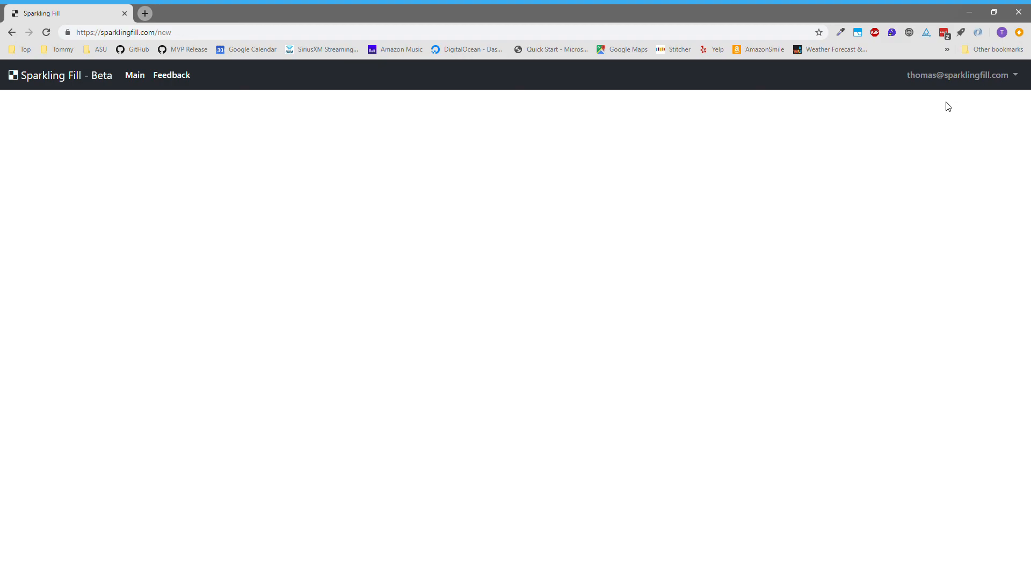
# Open the account settings and show the form and instructions for uploading a new word list.
pyautogui.click(968, 80)
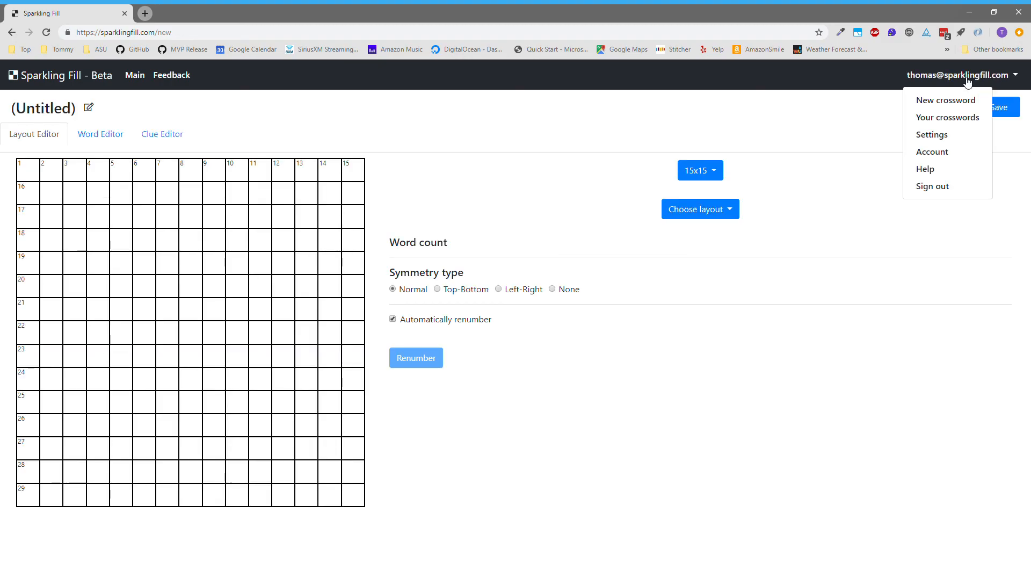
pyautogui.click(959, 139)
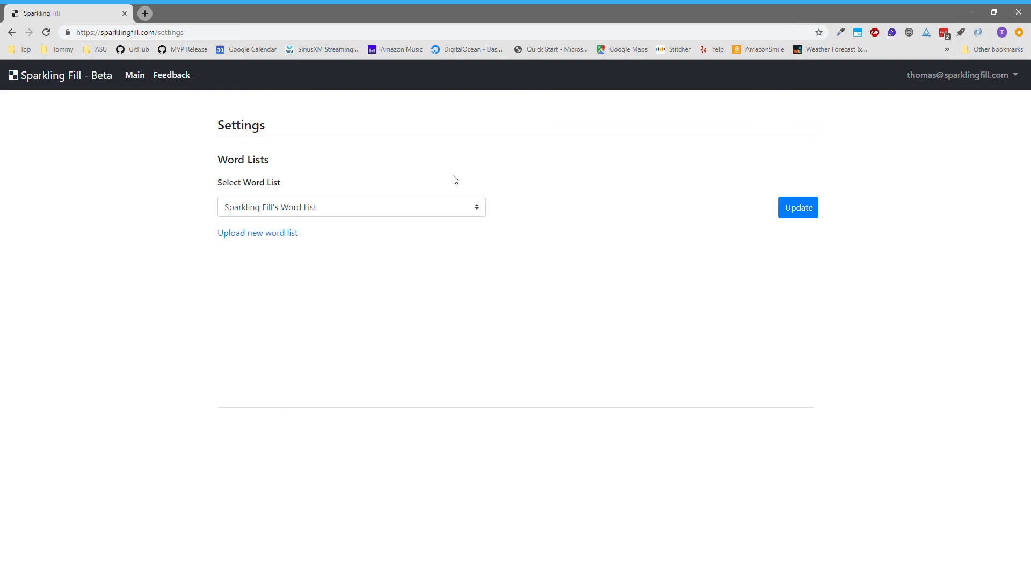
pyautogui.click(266, 240)
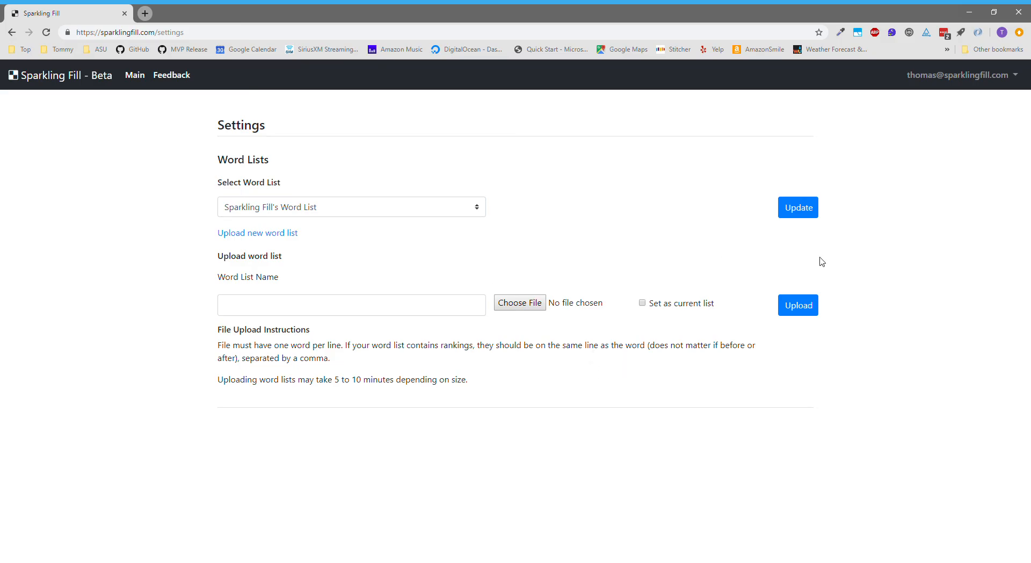
pyautogui.click(985, 76)
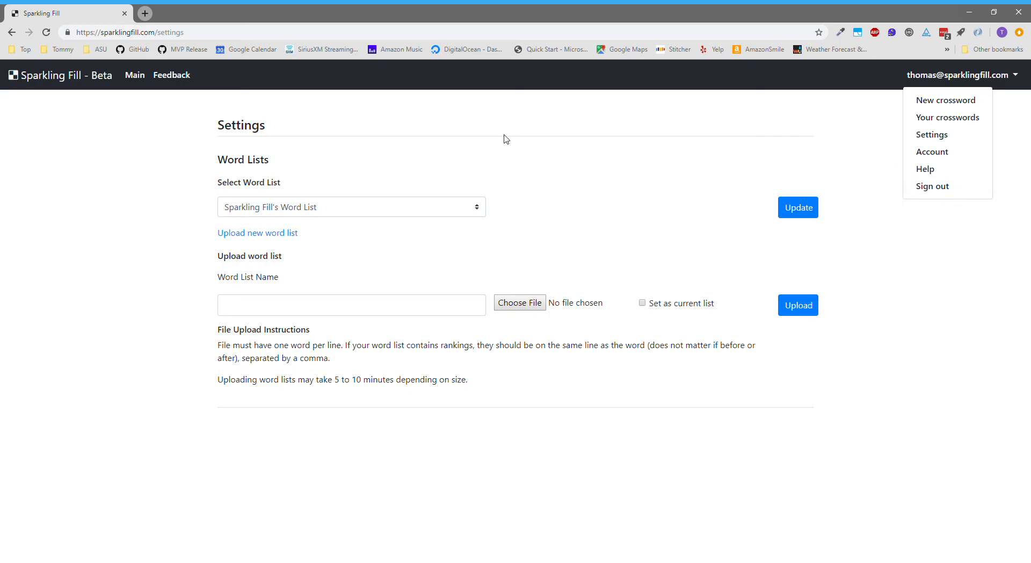
pyautogui.click(169, 121)
# Open the Feedback page, follow its link for requesting or voting for features, and look through the suggestions.
pyautogui.click(173, 77)
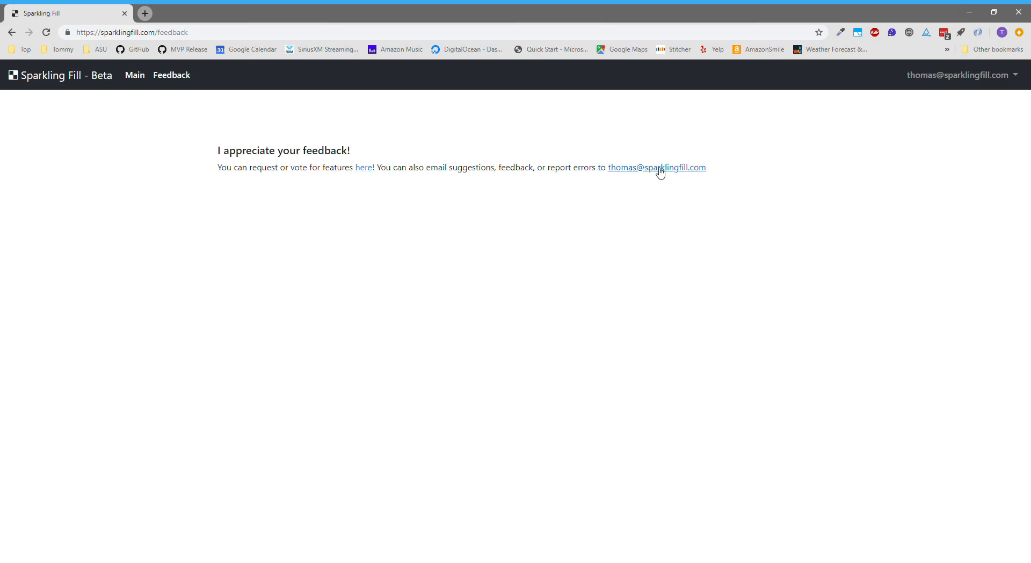
pyautogui.click(372, 174)
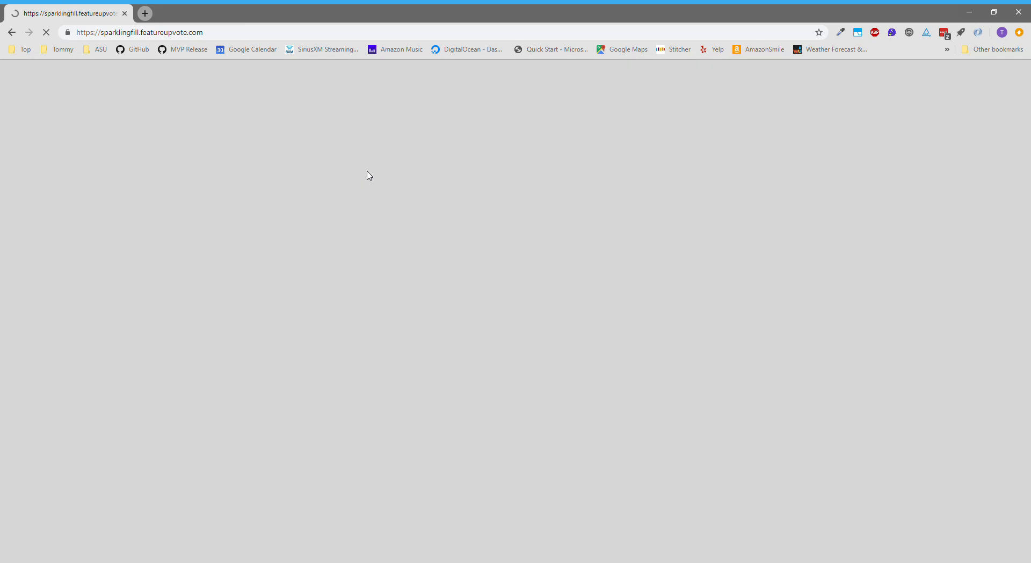
pyautogui.scroll(-2, 830, 189)
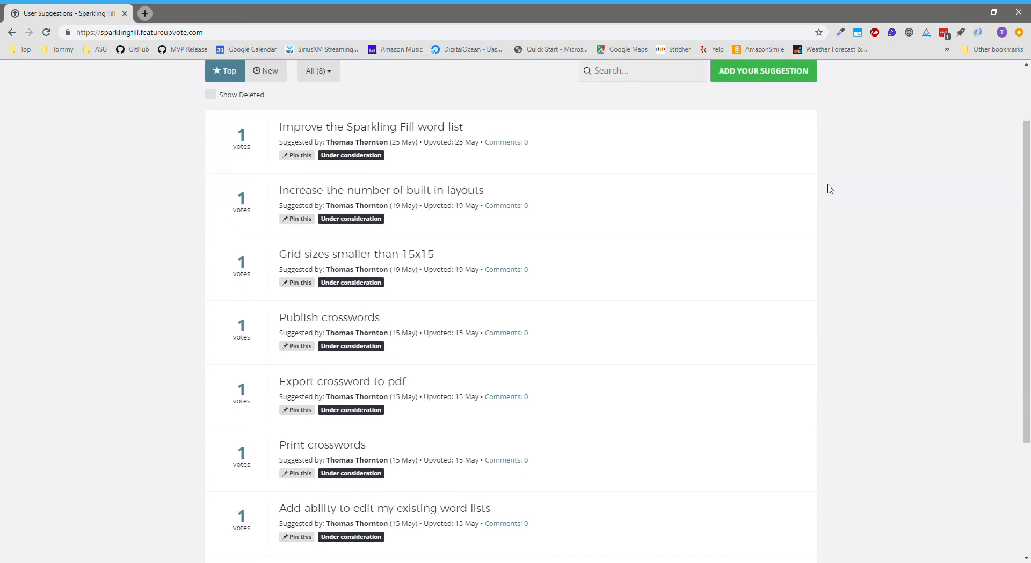
pyautogui.scroll(2, 830, 189)
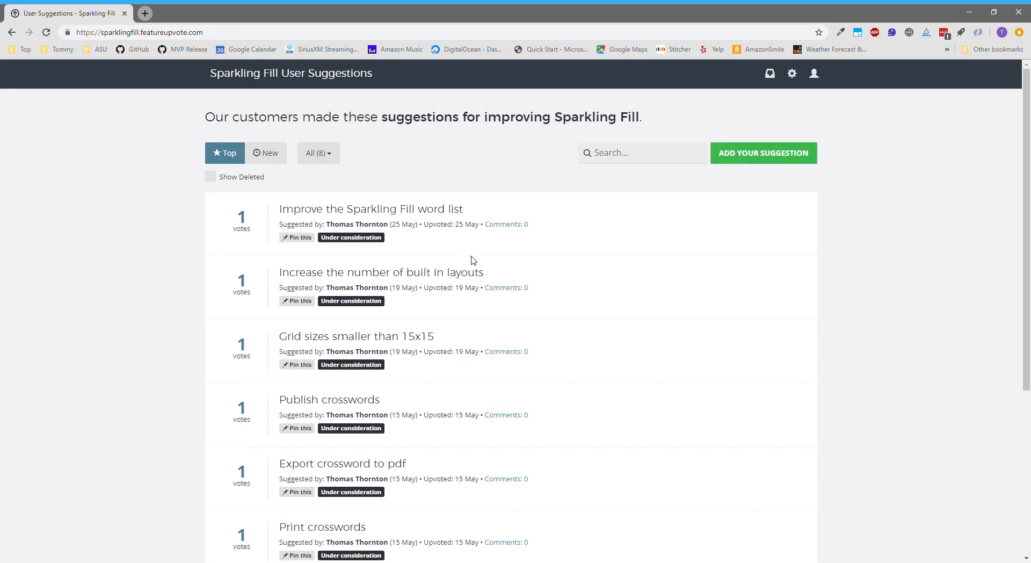
pyautogui.scroll(-2, 612, 275)
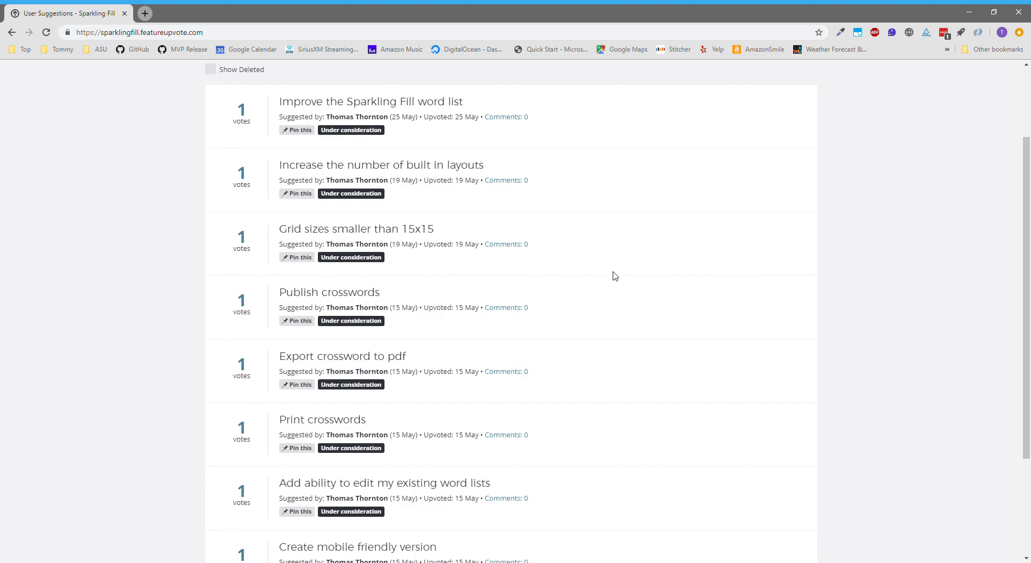